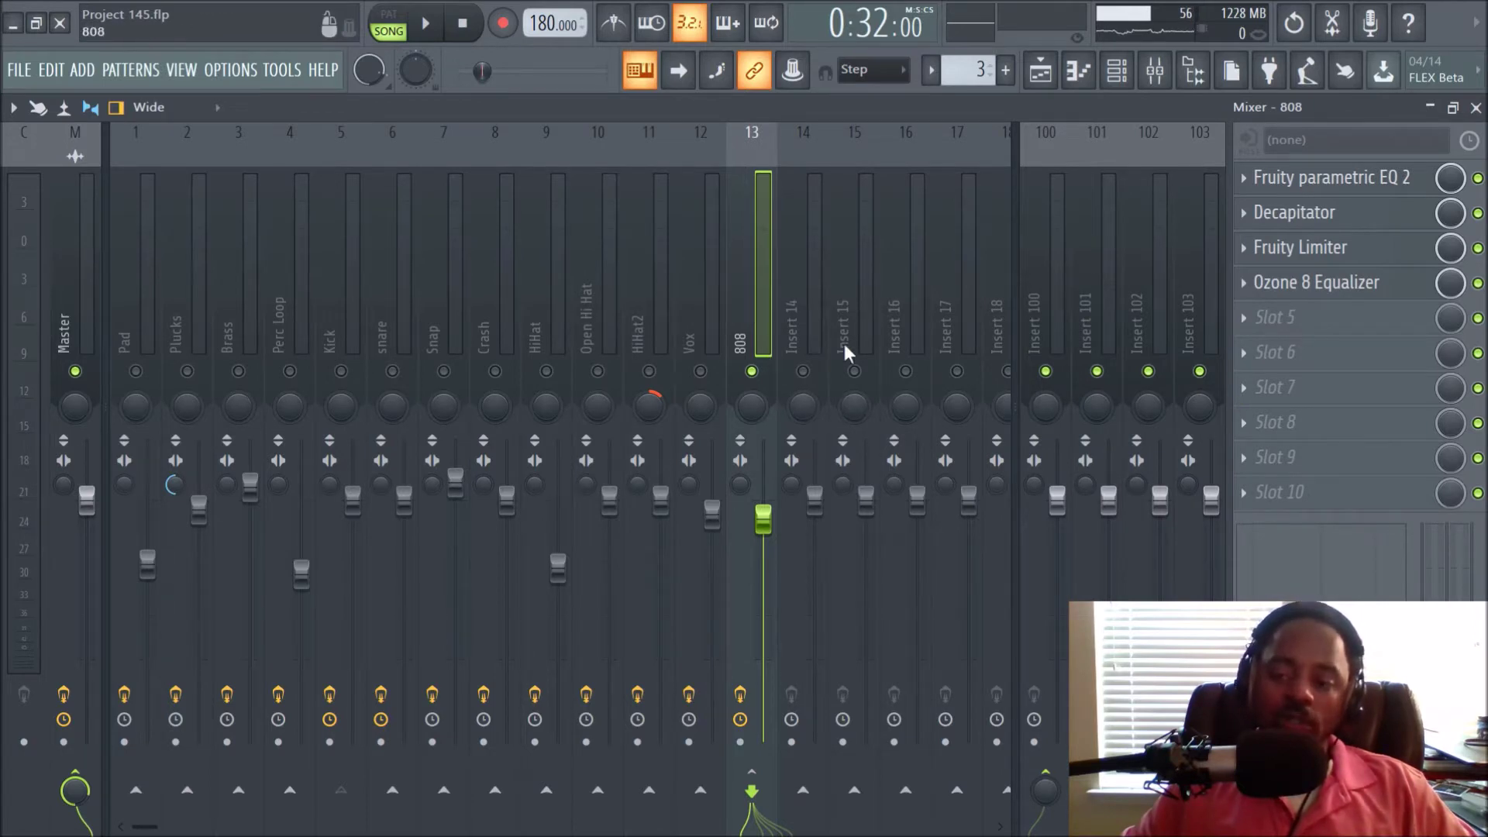
Step: Open the Ozone 8 Equalizer on the 808 mixer track and reposition its window over the mixer
{"action": "left_click", "coordinate": [1362, 285]}
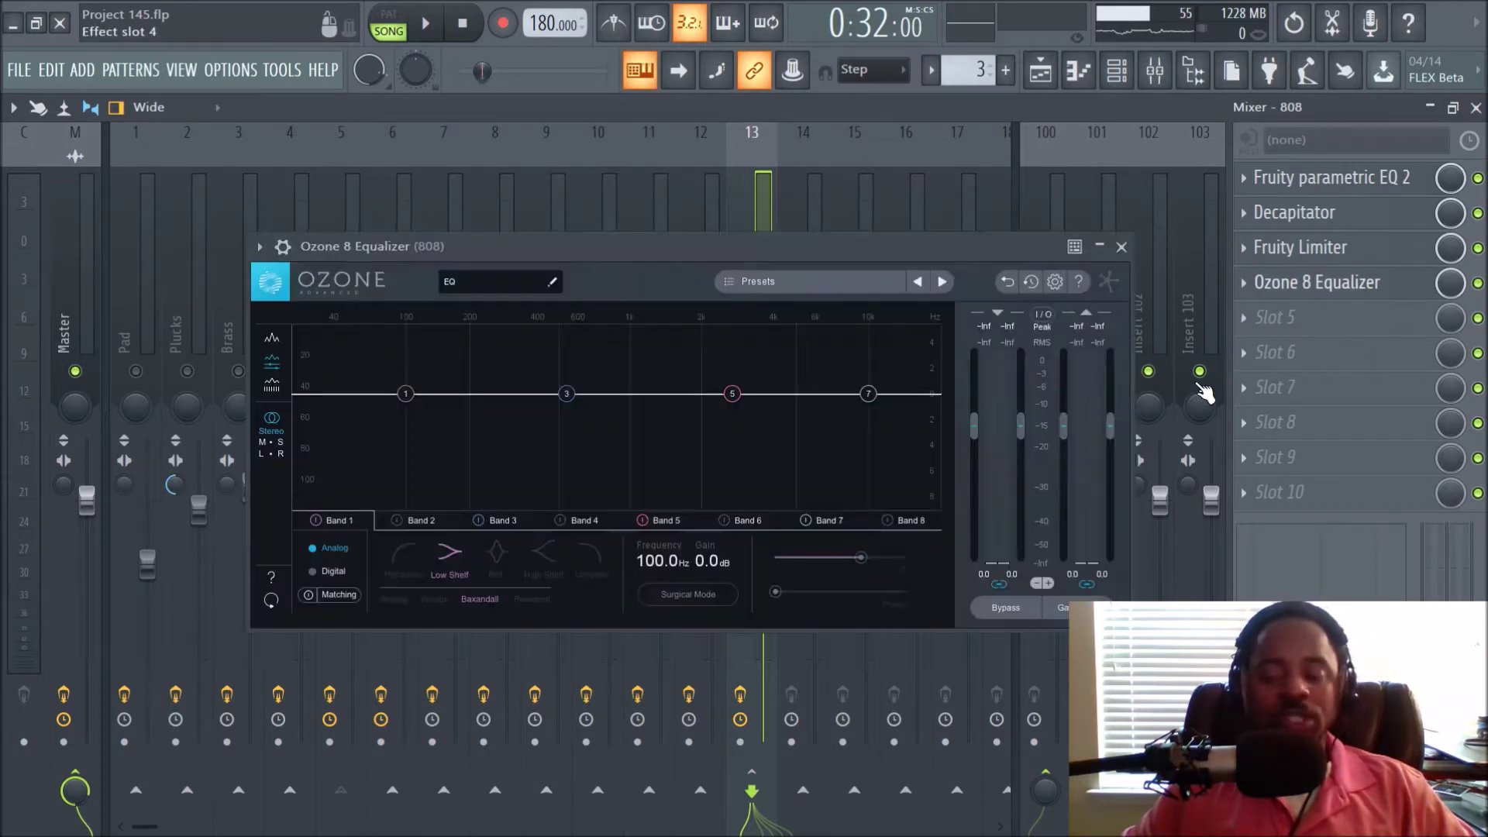
{"action": "left_click_drag", "start_coordinate": [759, 246], "coordinate": [758, 211]}
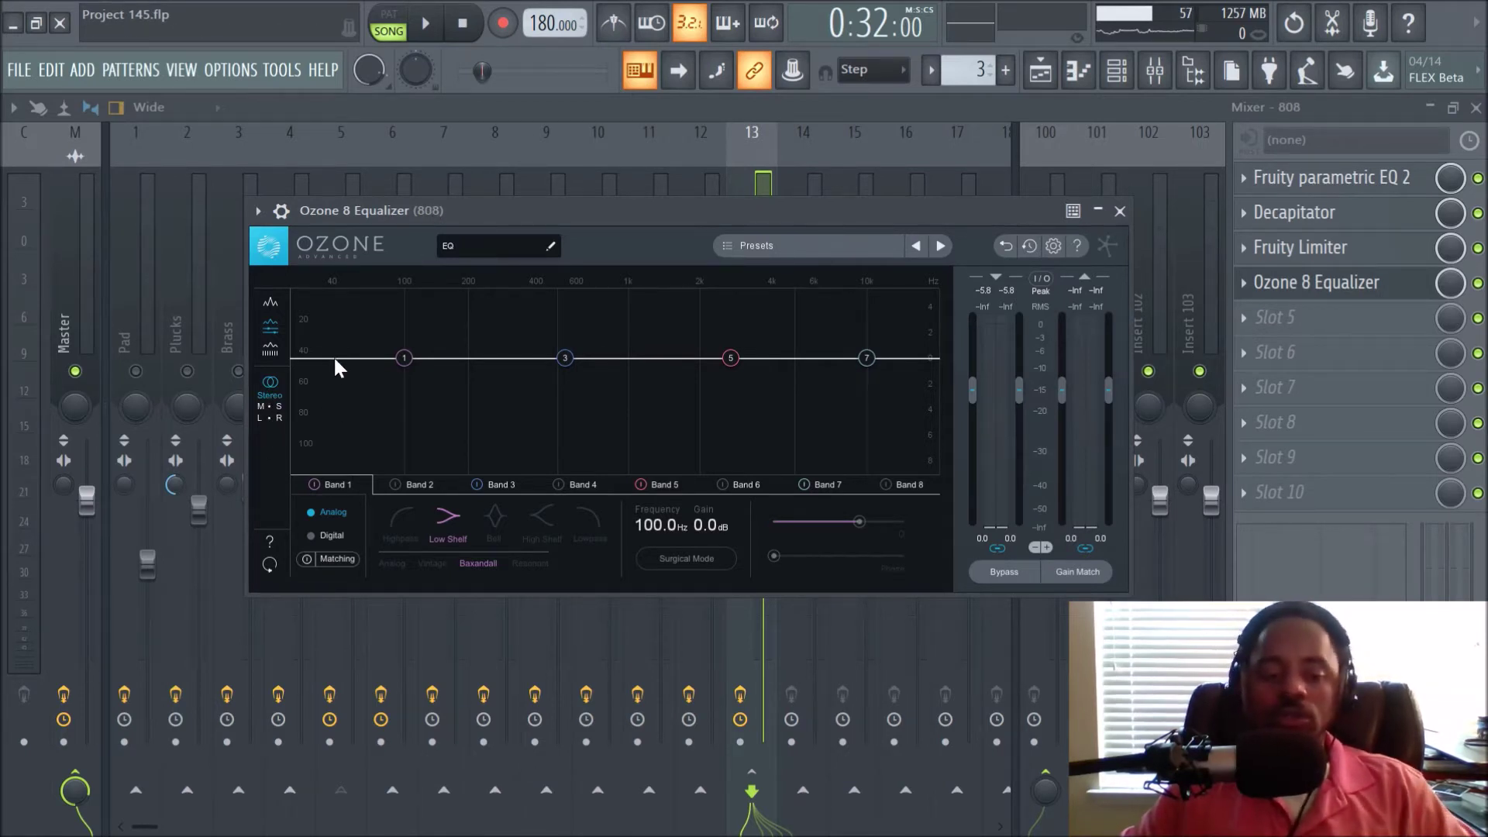
{"action": "left_click_drag", "start_coordinate": [553, 202], "coordinate": [559, 260]}
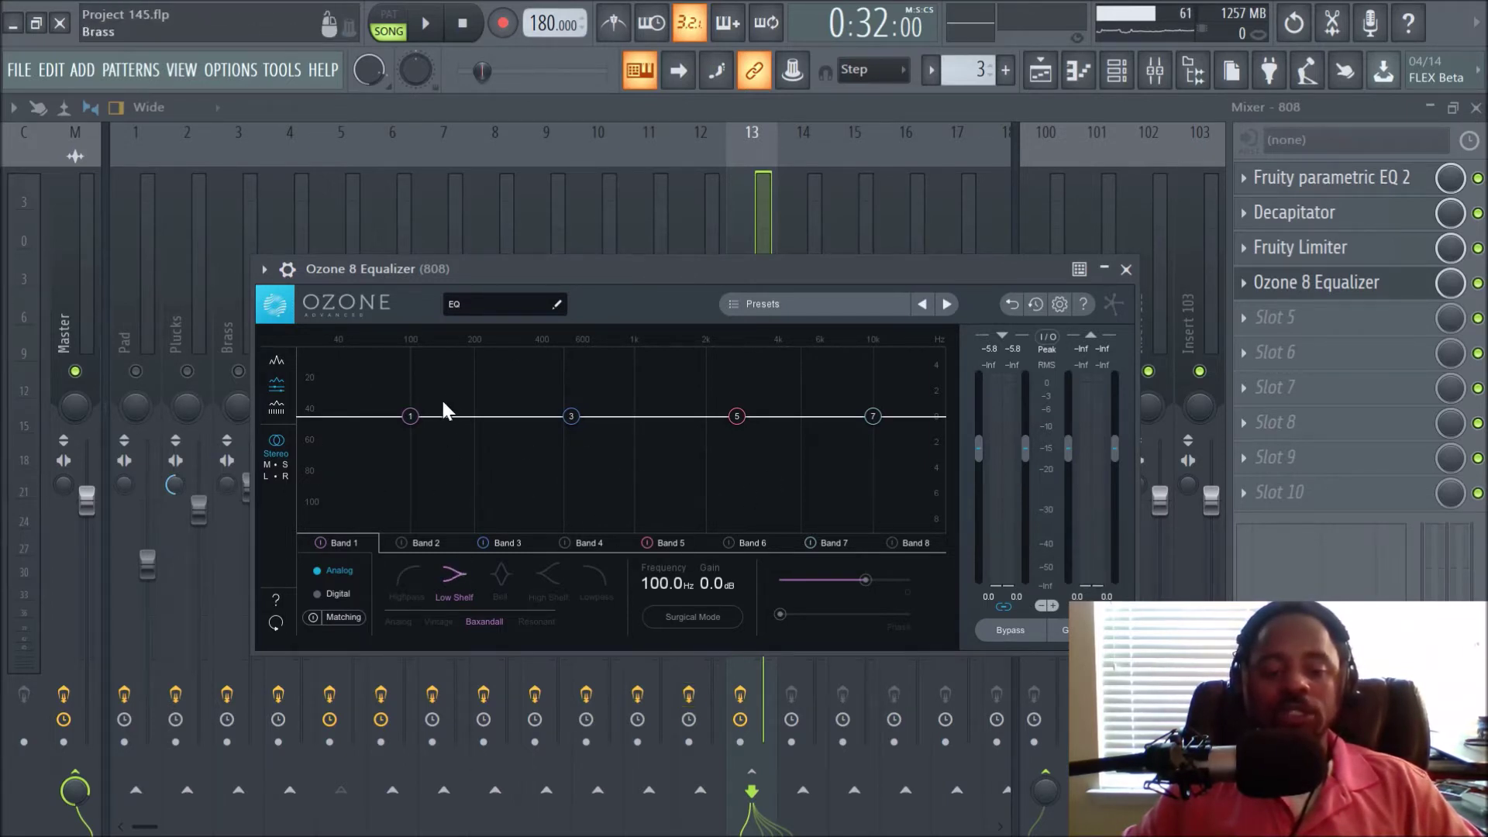
Step: Try a stereo low-shelf cut on Band 1 of about -4.3 dB at 845 Hz and reset the band
{"action": "left_click_drag", "start_coordinate": [417, 423], "coordinate": [621, 475]}
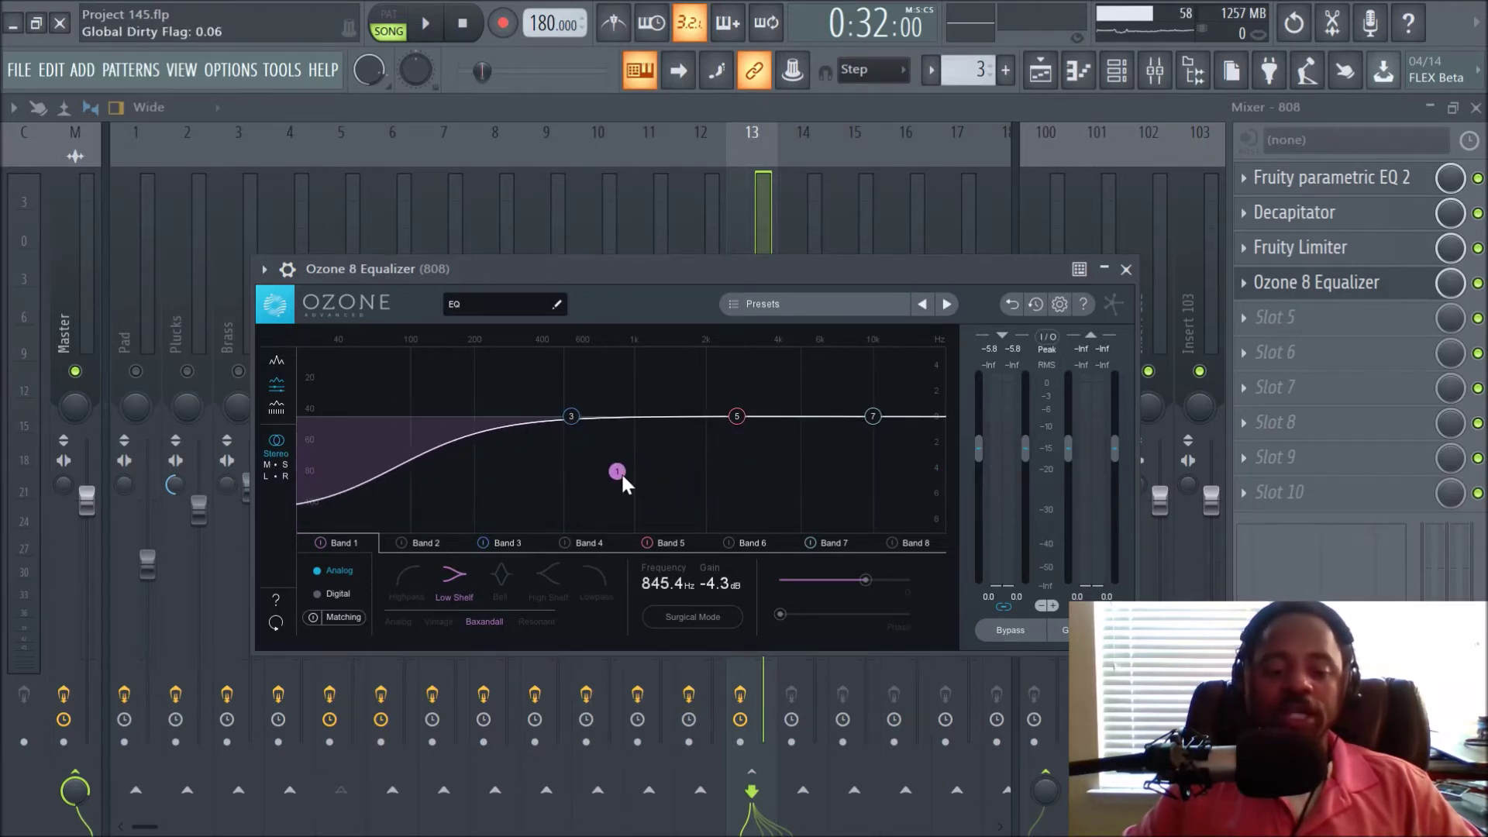
{"action": "double_click", "coordinate": [617, 470]}
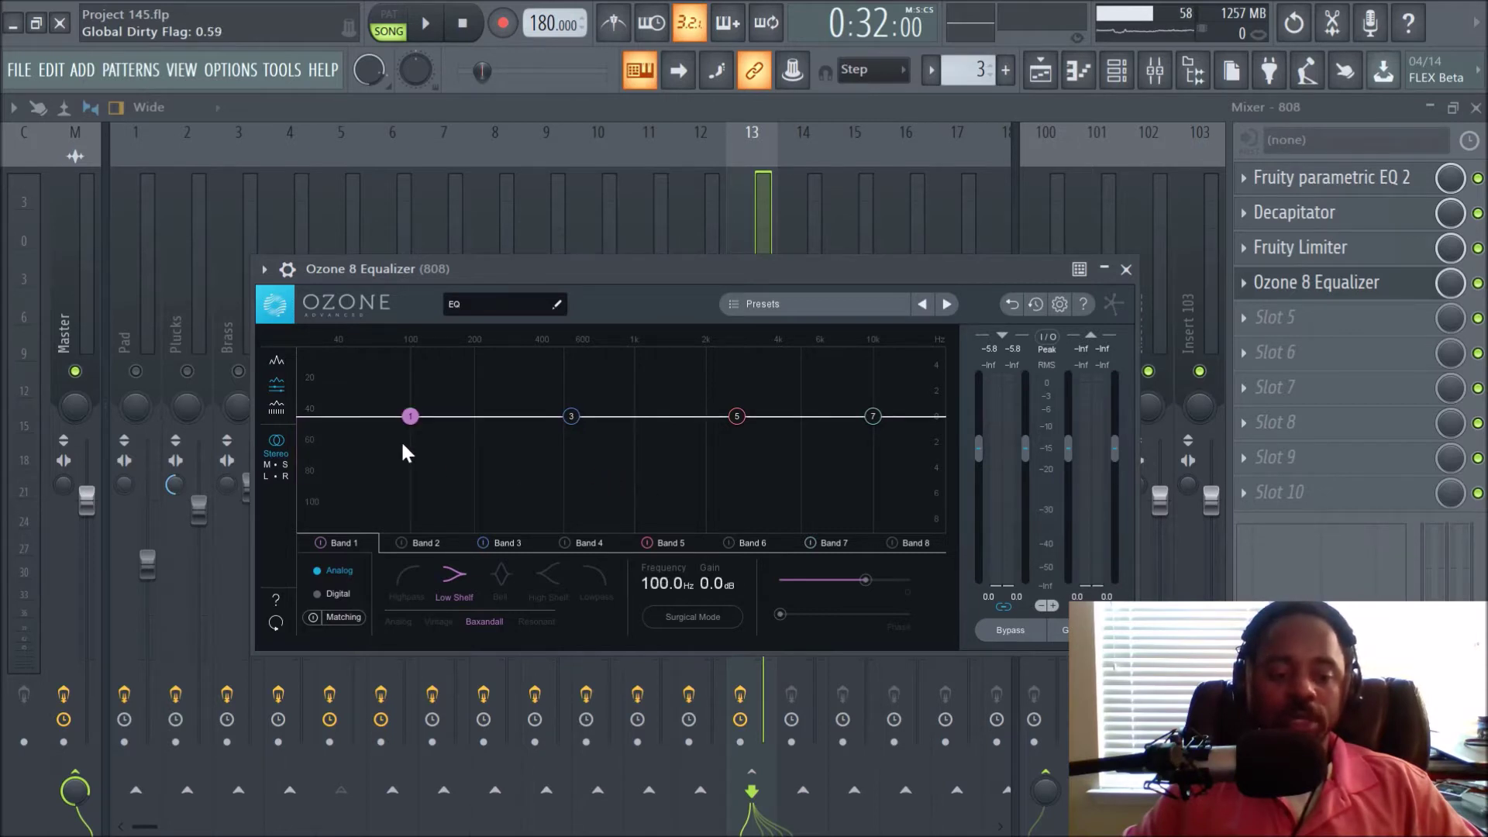
Step: Switch the equalizer to mid/side mode, try a small cut on the Mid channel's Band 3 and reset it
{"action": "left_click", "coordinate": [271, 464]}
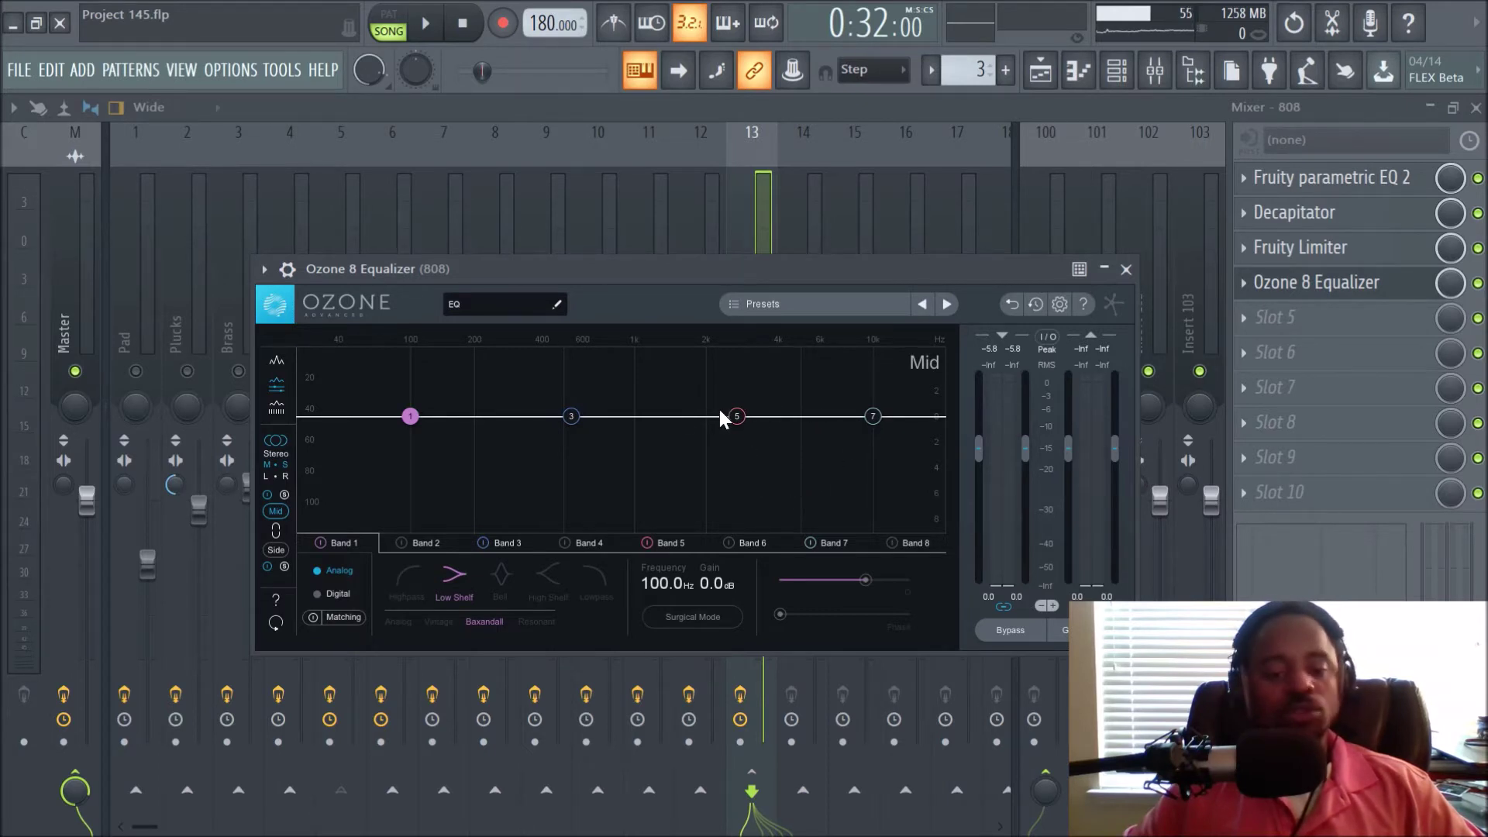
{"action": "mouse_move", "coordinate": [571, 417]}
{"action": "left_mouse_down"}
{"action": "mouse_move", "coordinate": [600, 505]}
{"action": "mouse_move", "coordinate": [577, 430]}
{"action": "left_mouse_up"}
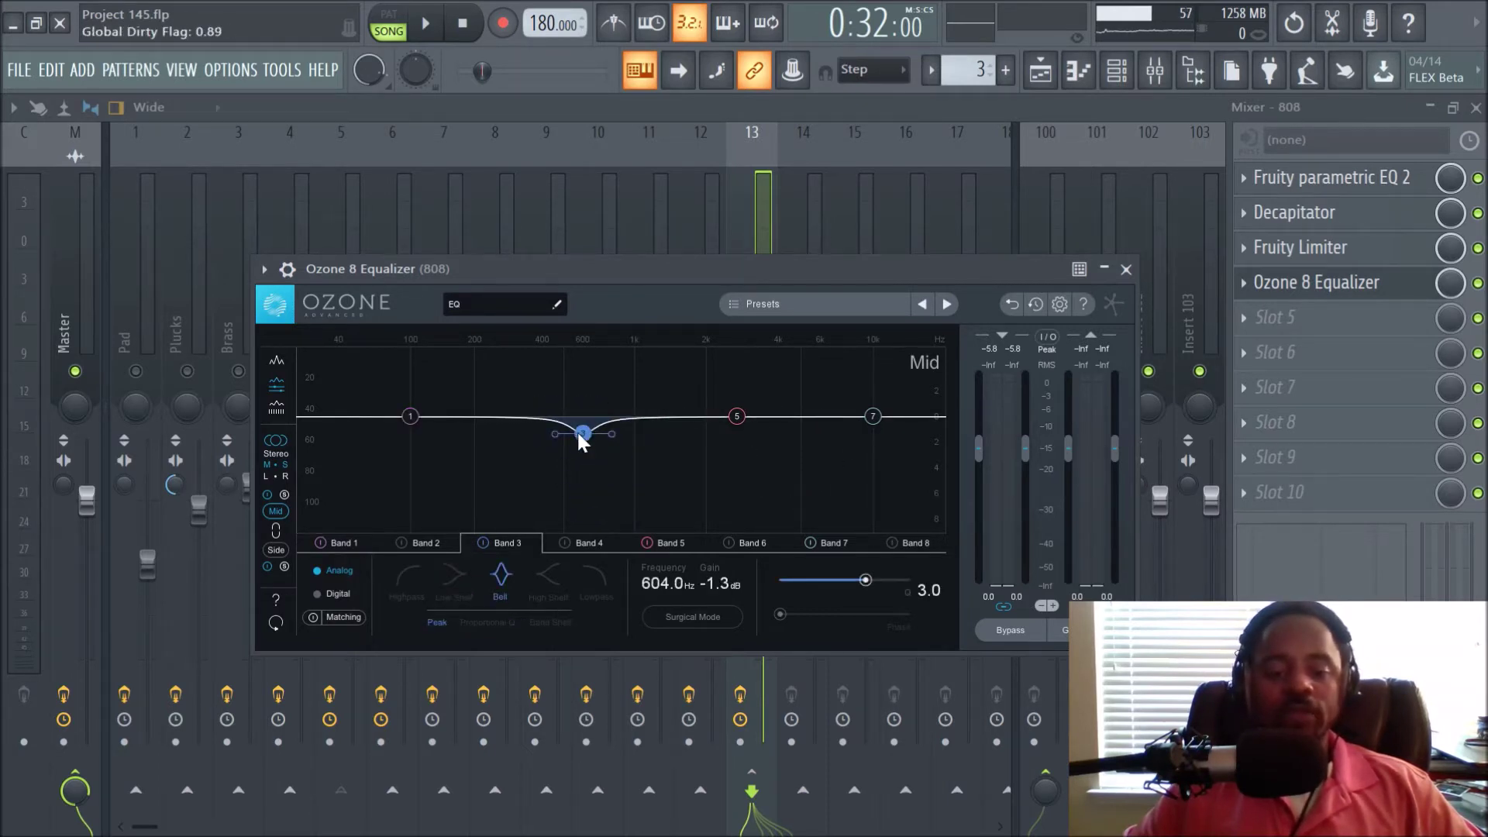
{"action": "double_click", "coordinate": [577, 430]}
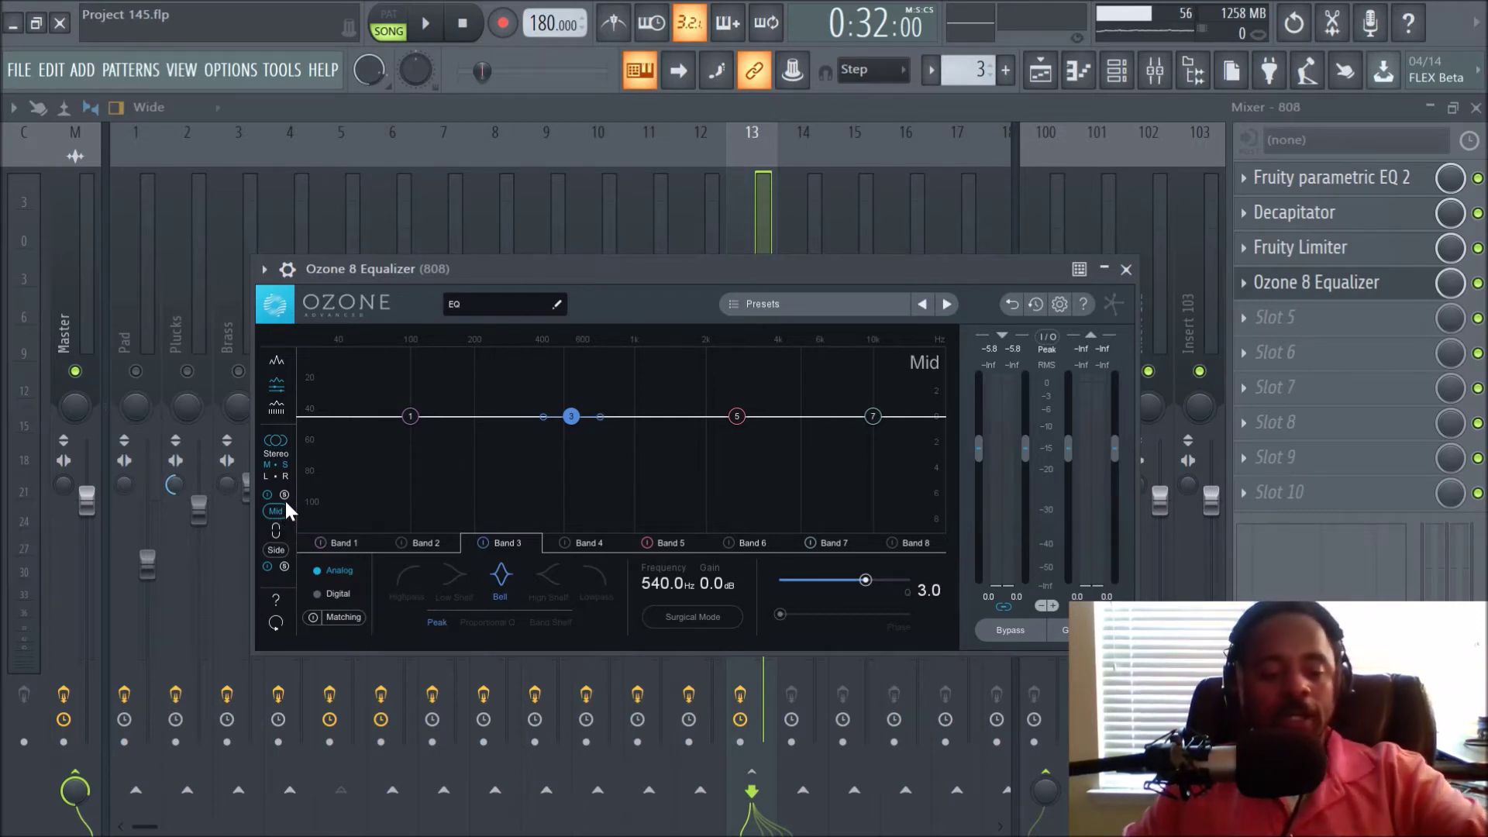
Step: Play the song and examine the 808's Mid channel spectrum
{"action": "key", "text": "space"}
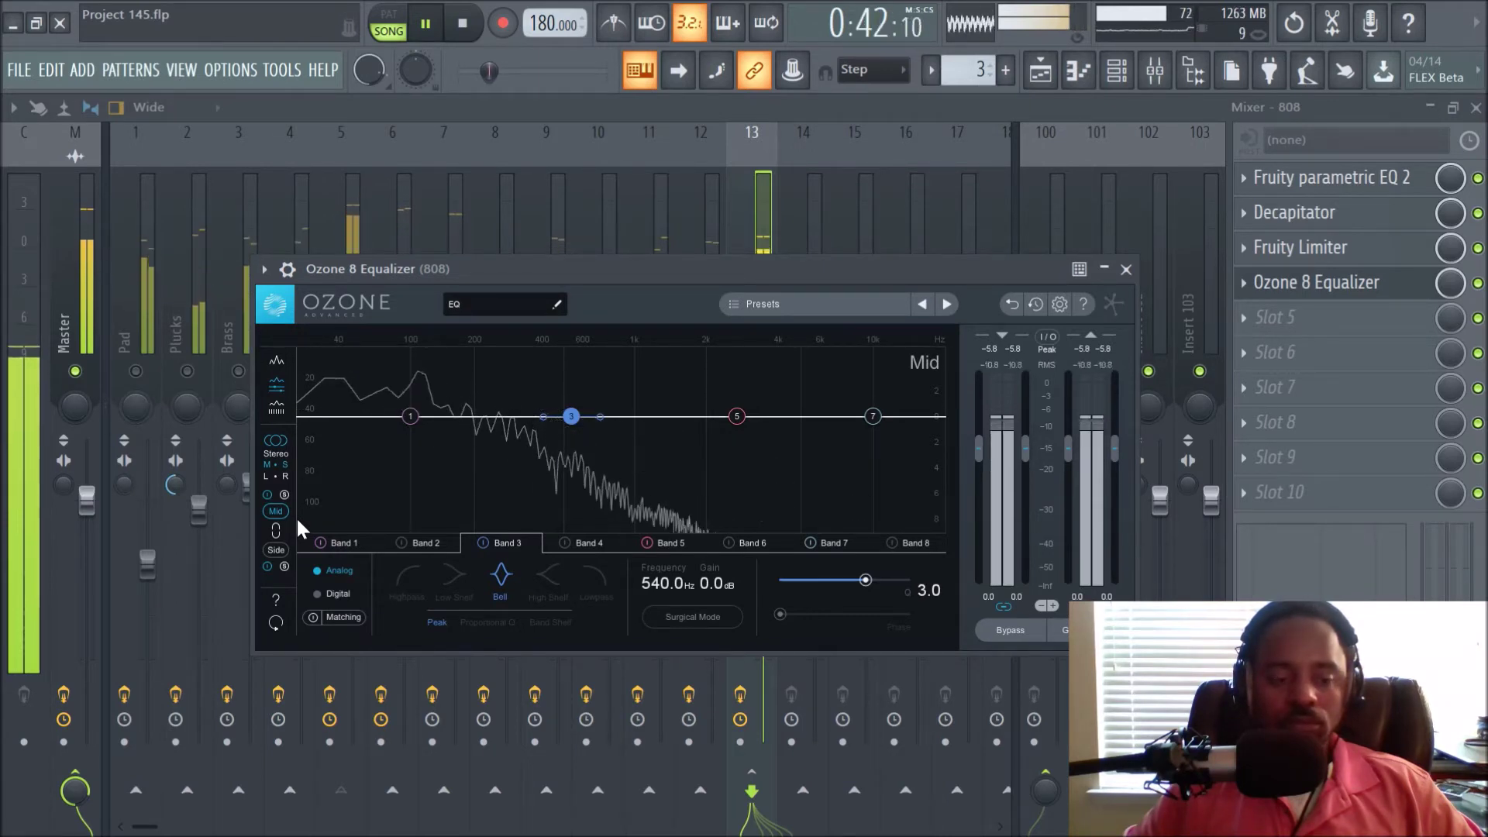
{"action": "key", "text": "space"}
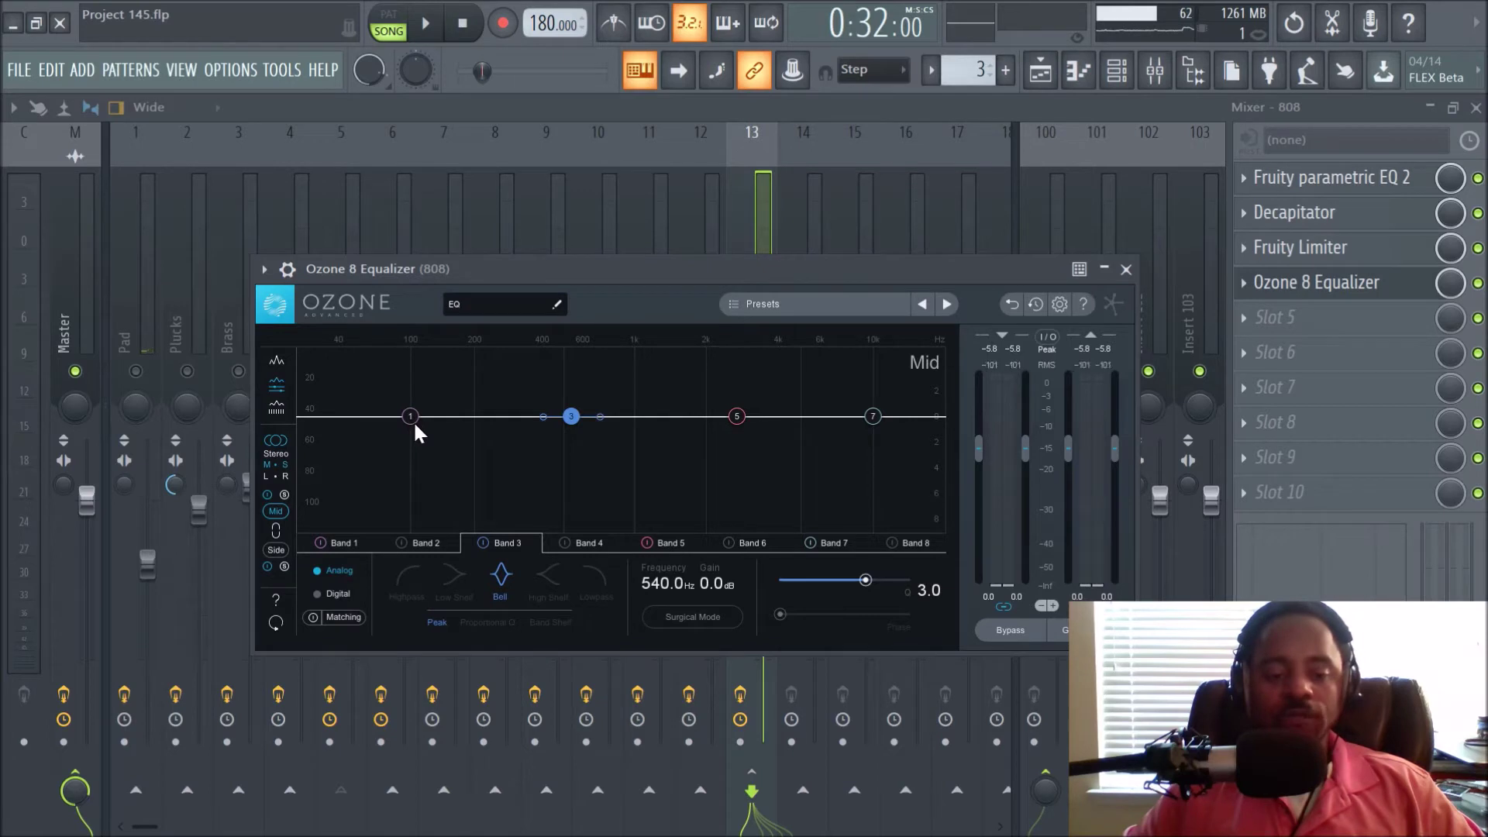
Step: During playback, sweep the Mid channel's Band 1 up to about 1.97 kHz and change its shape to Highpass
{"action": "key", "text": "space"}
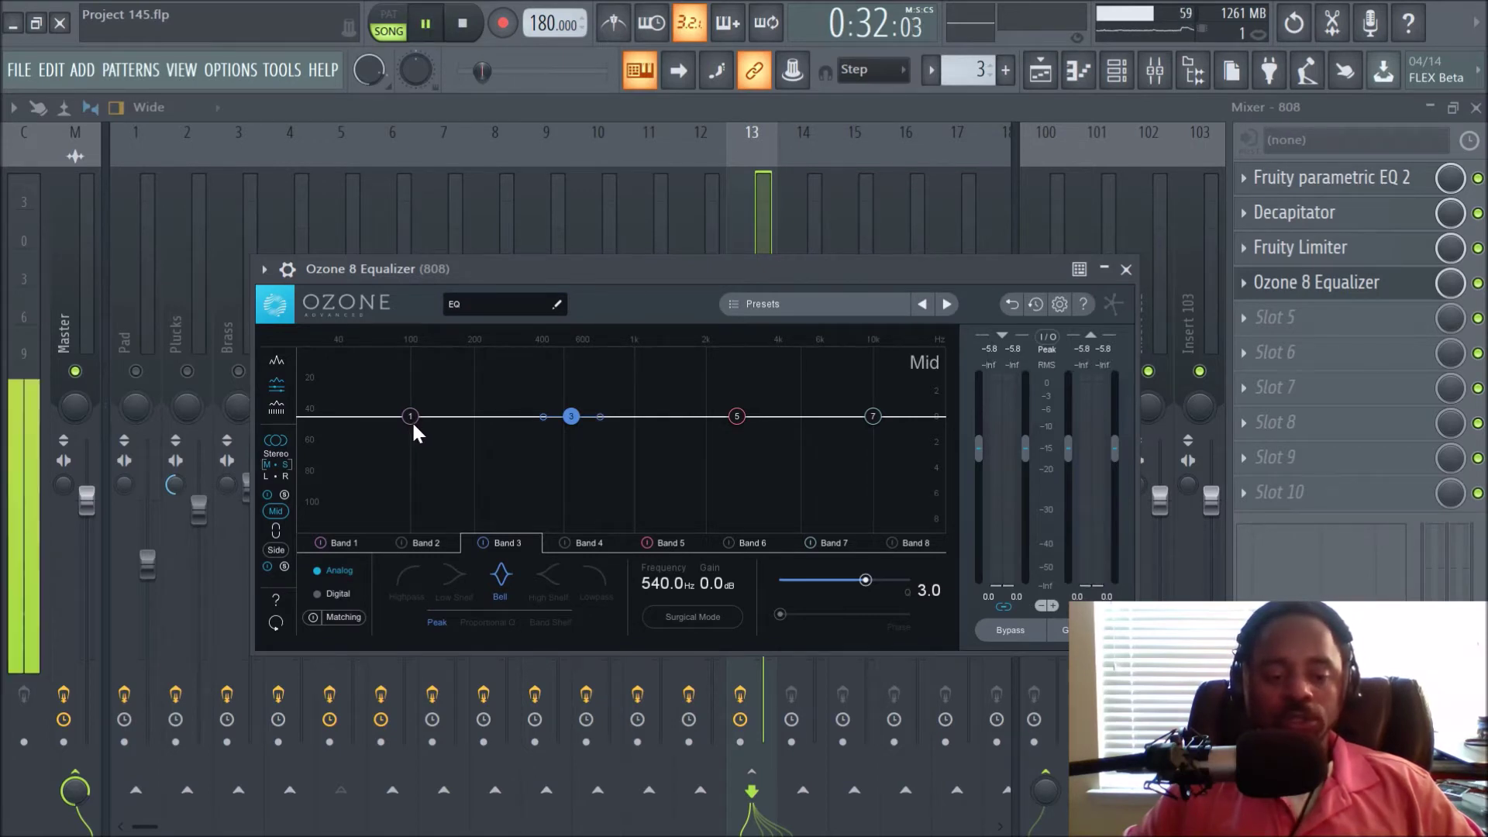
{"action": "left_click_drag", "start_coordinate": [409, 416], "coordinate": [701, 529]}
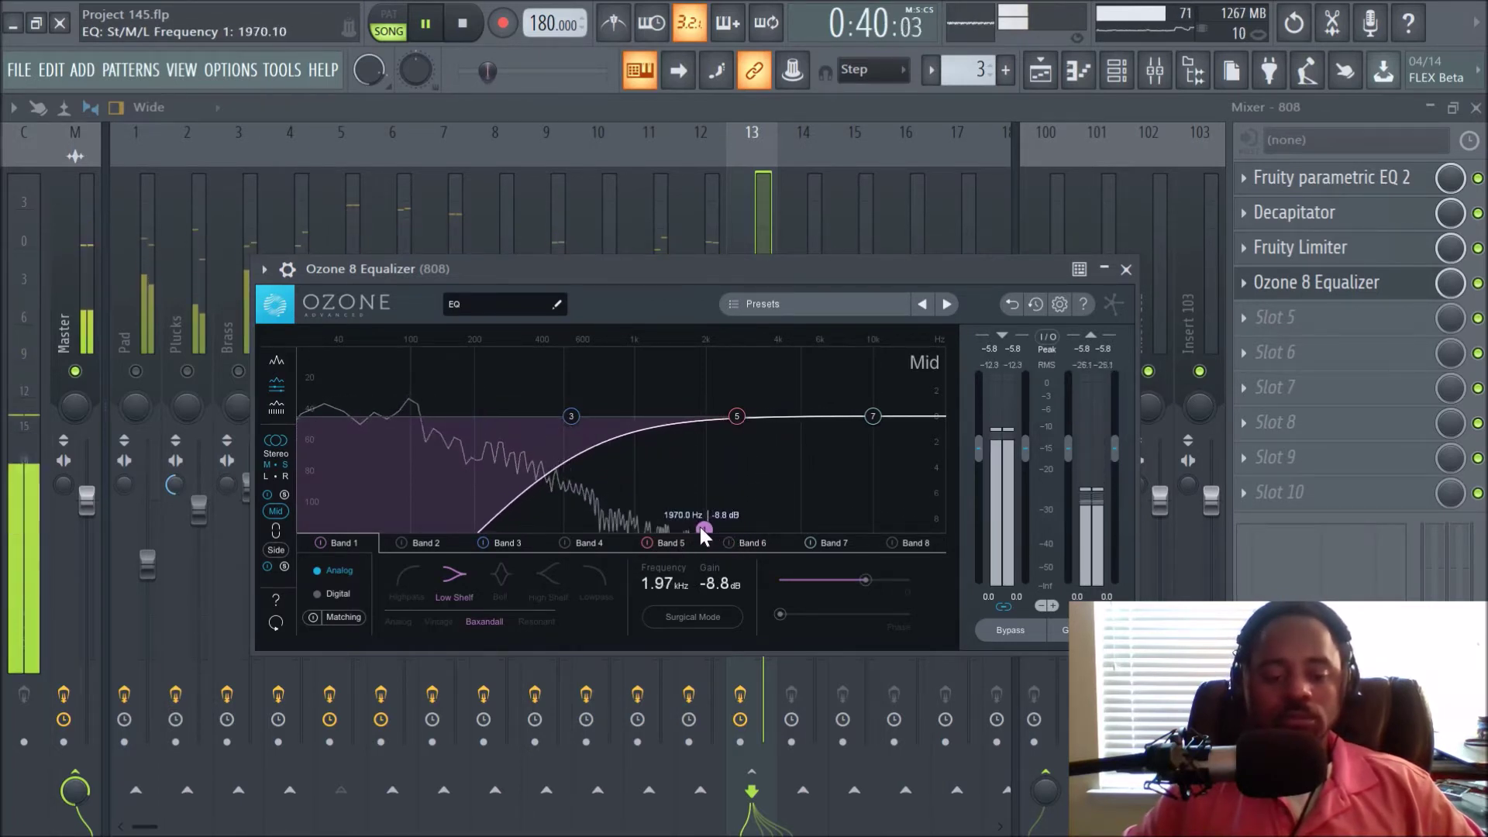
{"action": "left_click", "coordinate": [403, 579]}
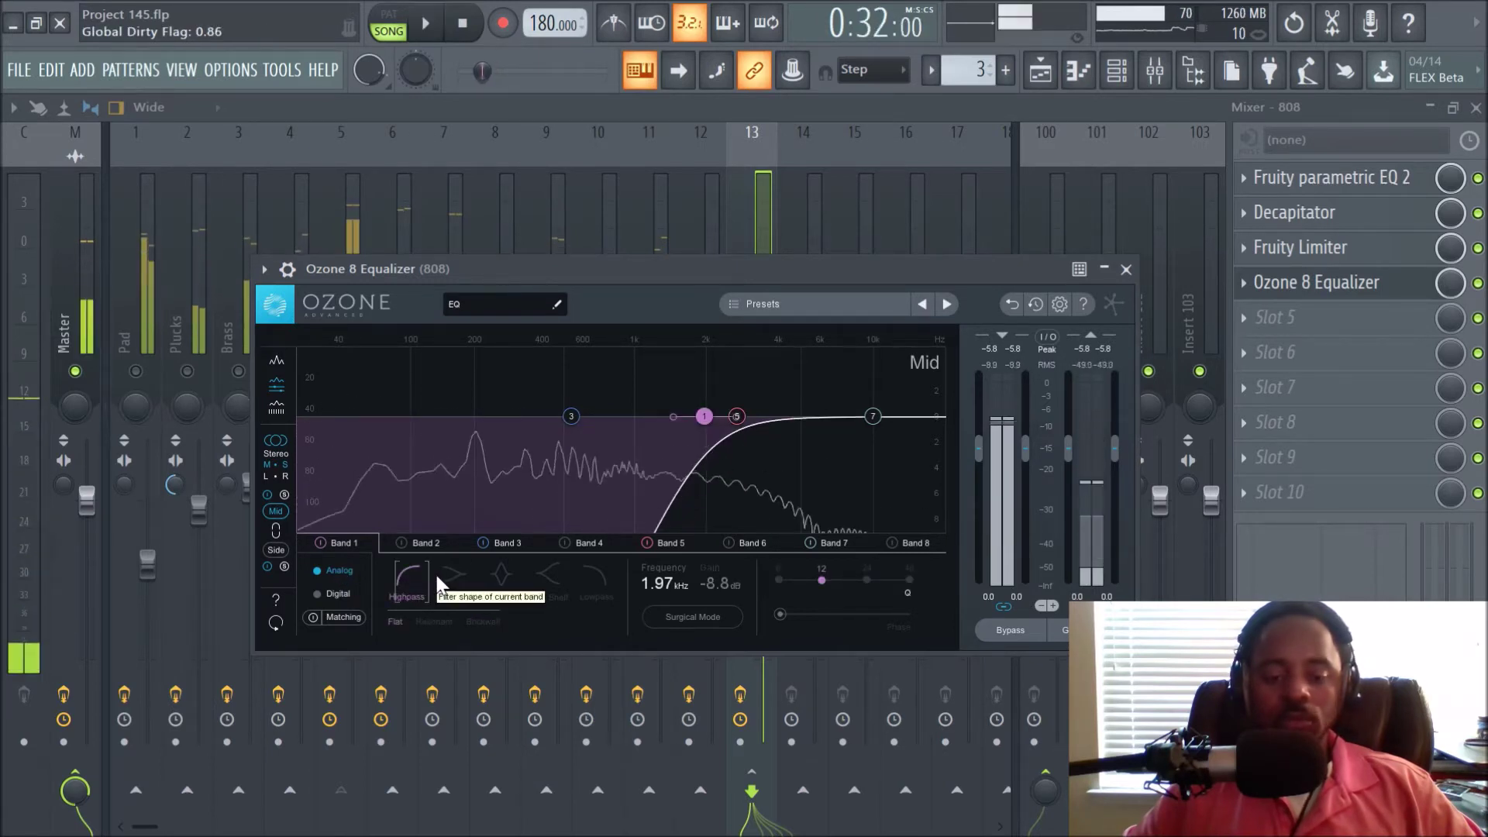
{"action": "key", "text": "space"}
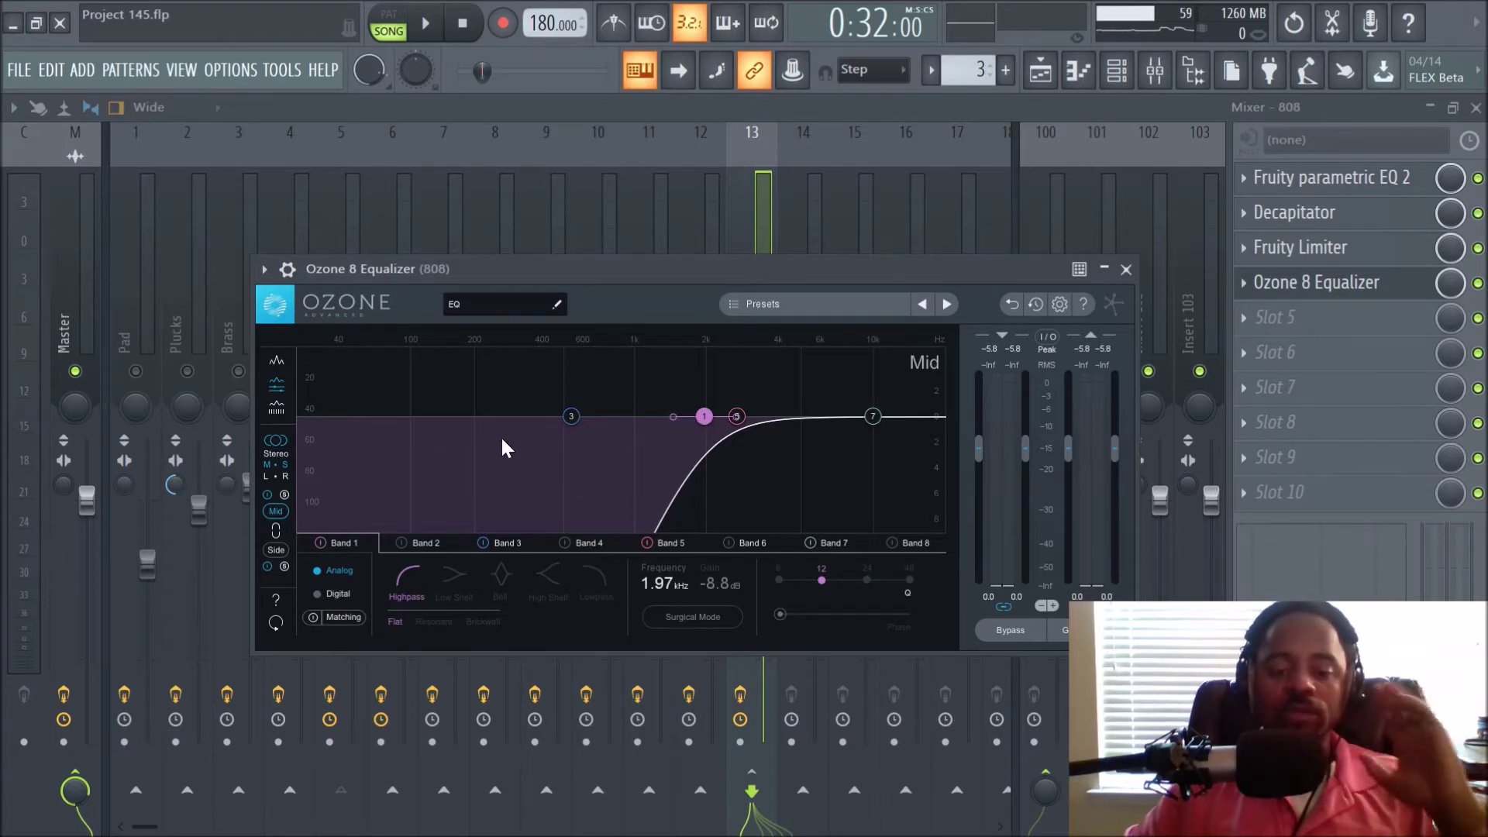
Step: Reset the Mid channel's Band 1 to a flat Low Shelf at 100 Hz and briefly play the song
{"action": "double_click", "coordinate": [704, 417]}
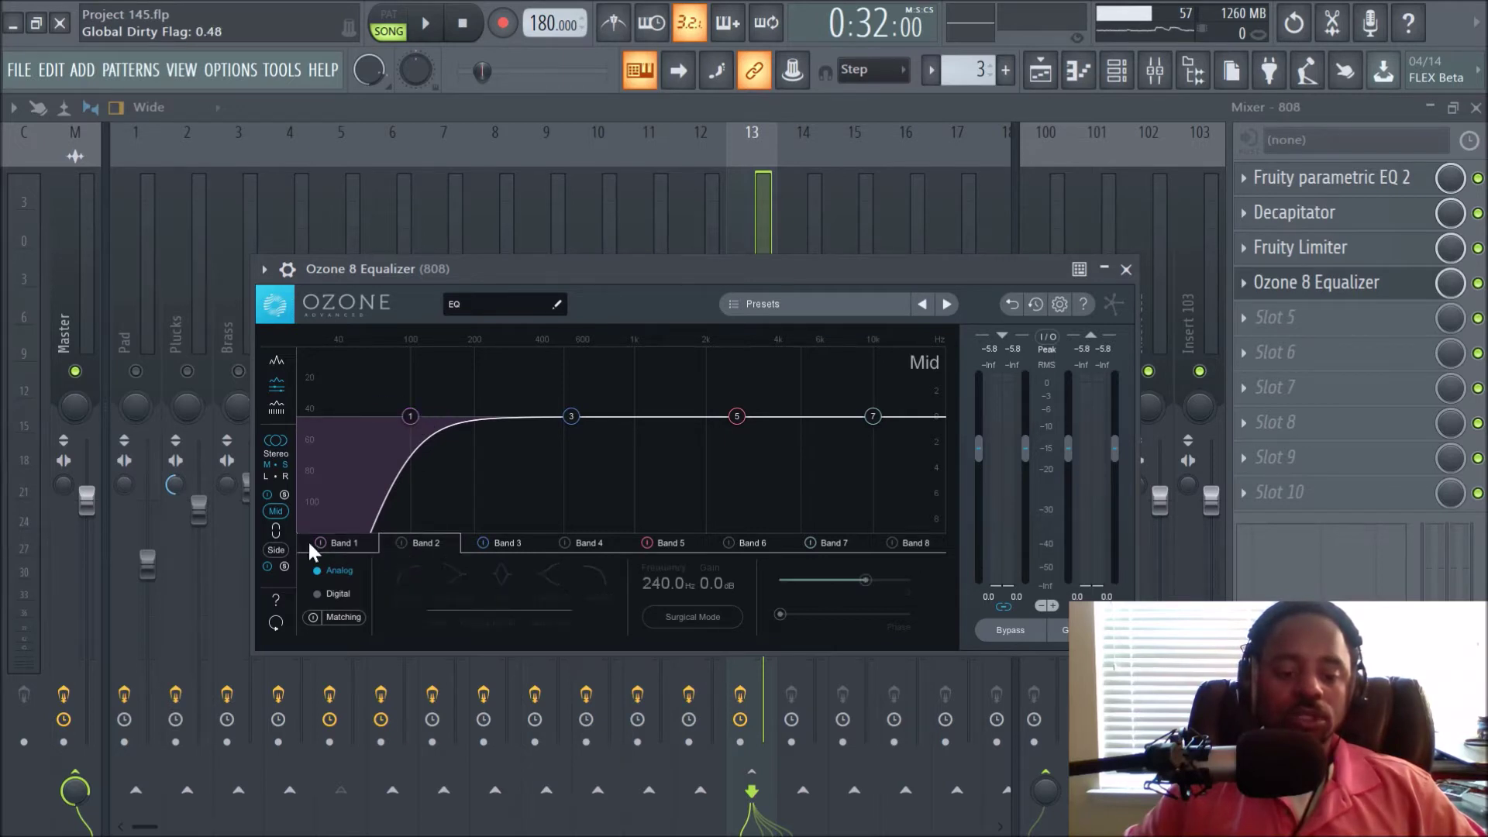
{"action": "left_click", "coordinate": [444, 585]}
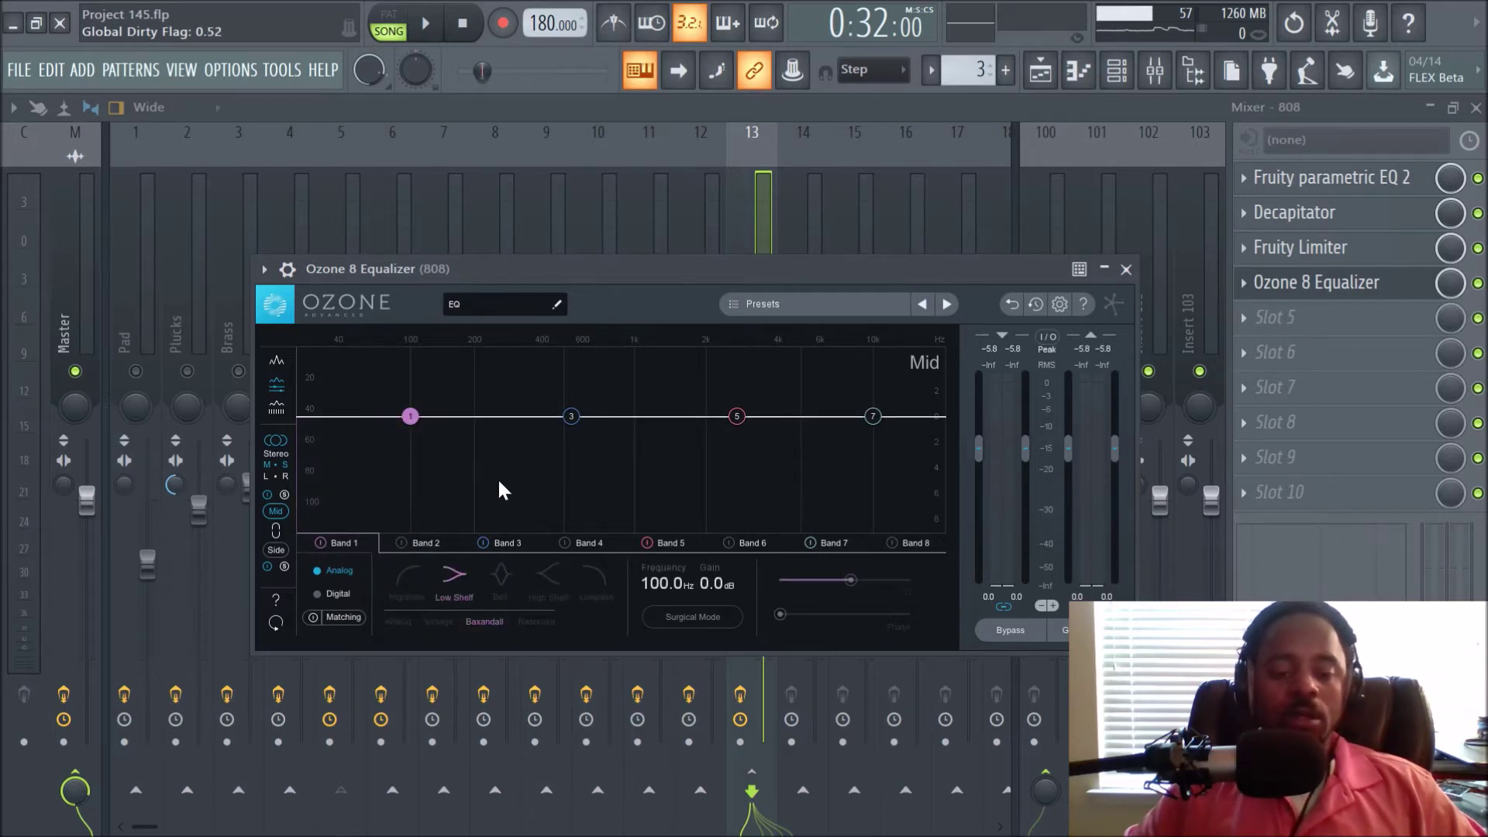
{"action": "key", "text": "space"}
{"action": "key", "text": "space"}
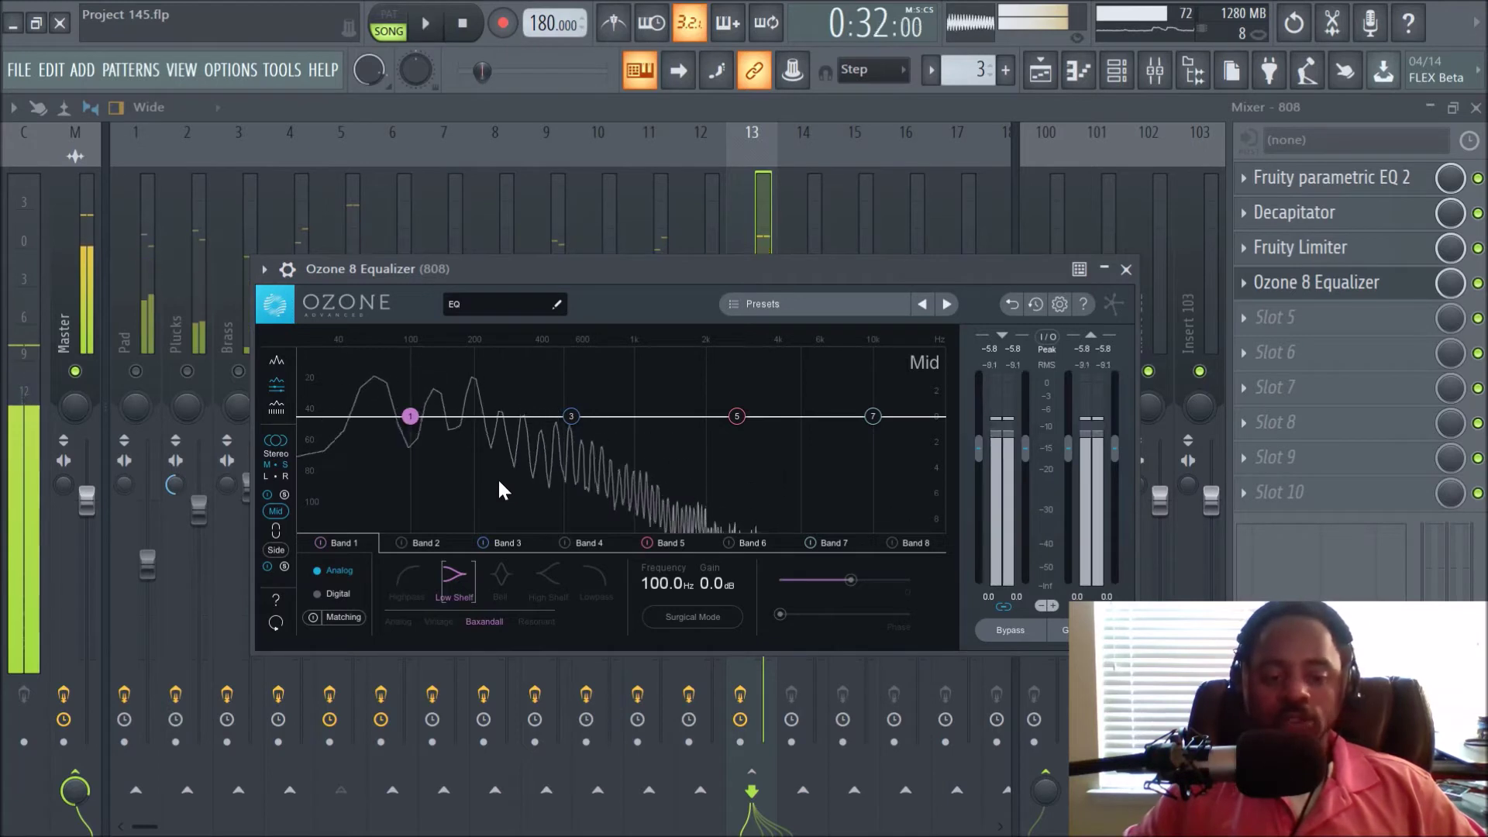
Step: On the Side channel, sweep Band 1 up to about 9.67 kHz during playback and change its shape to Highpass
{"action": "left_click", "coordinate": [277, 549]}
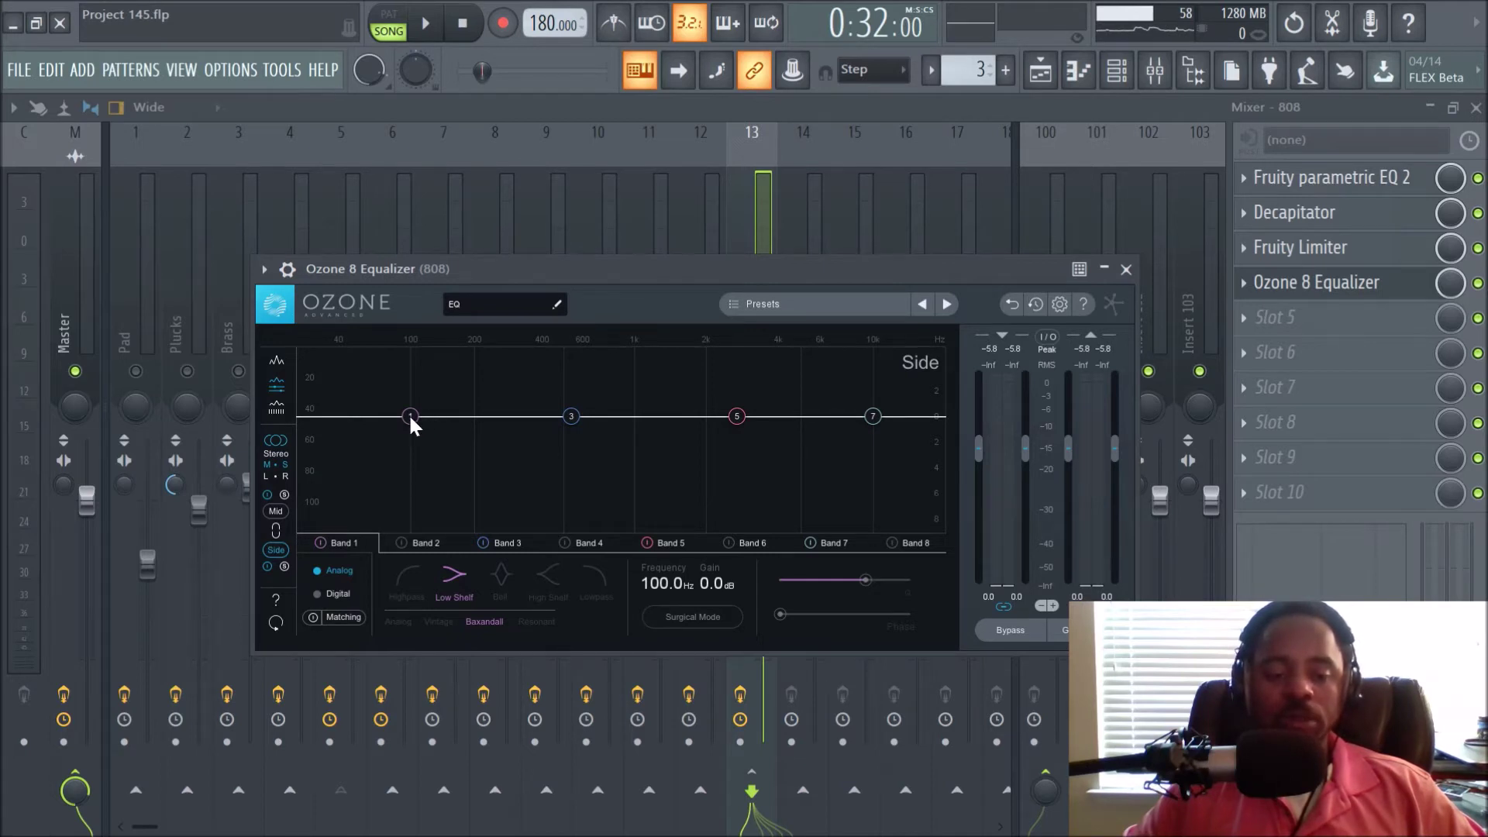
{"action": "key", "text": "space"}
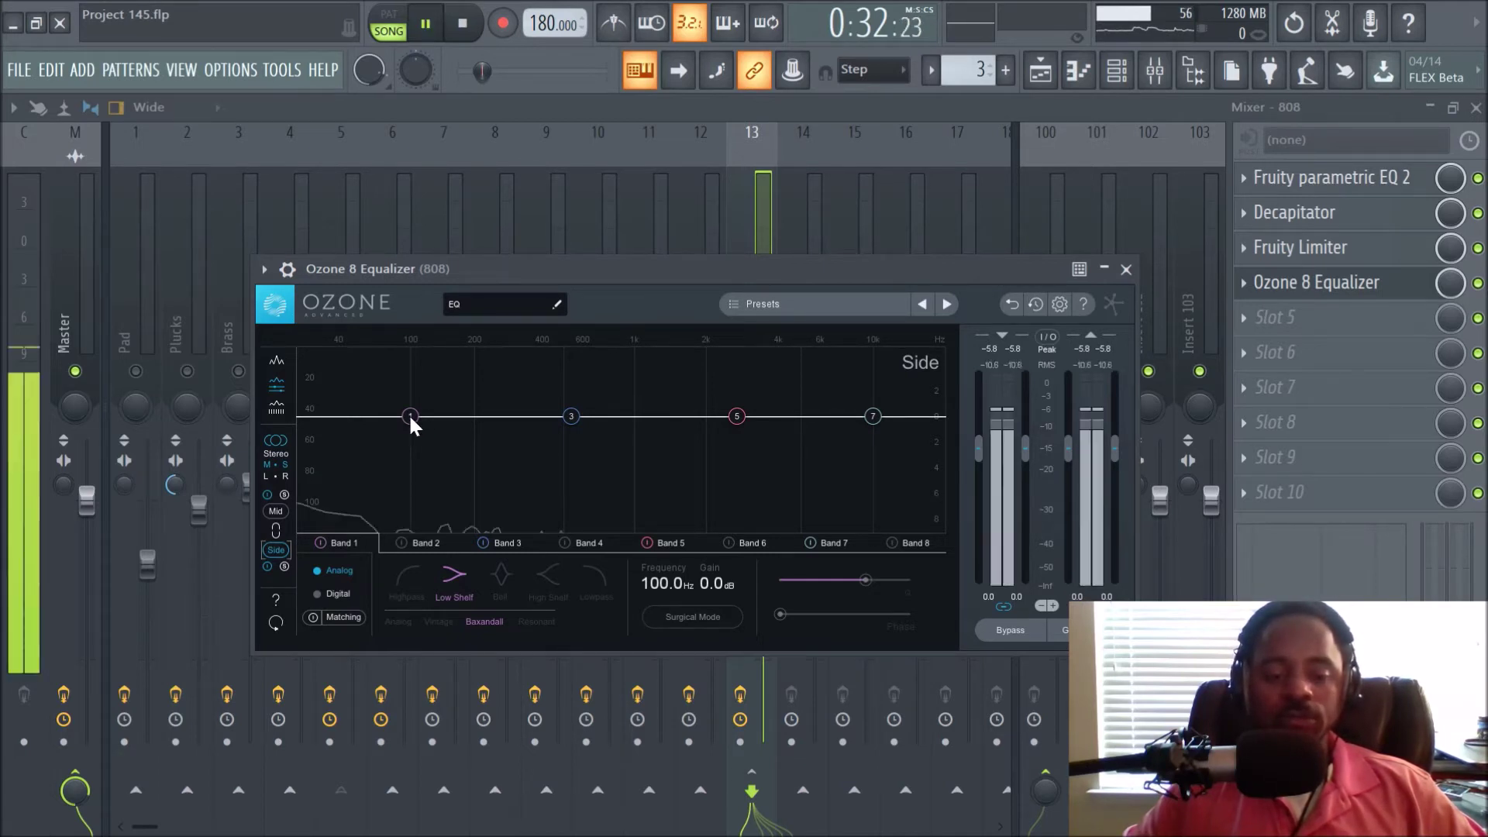
{"action": "left_click_drag", "start_coordinate": [410, 416], "coordinate": [868, 552]}
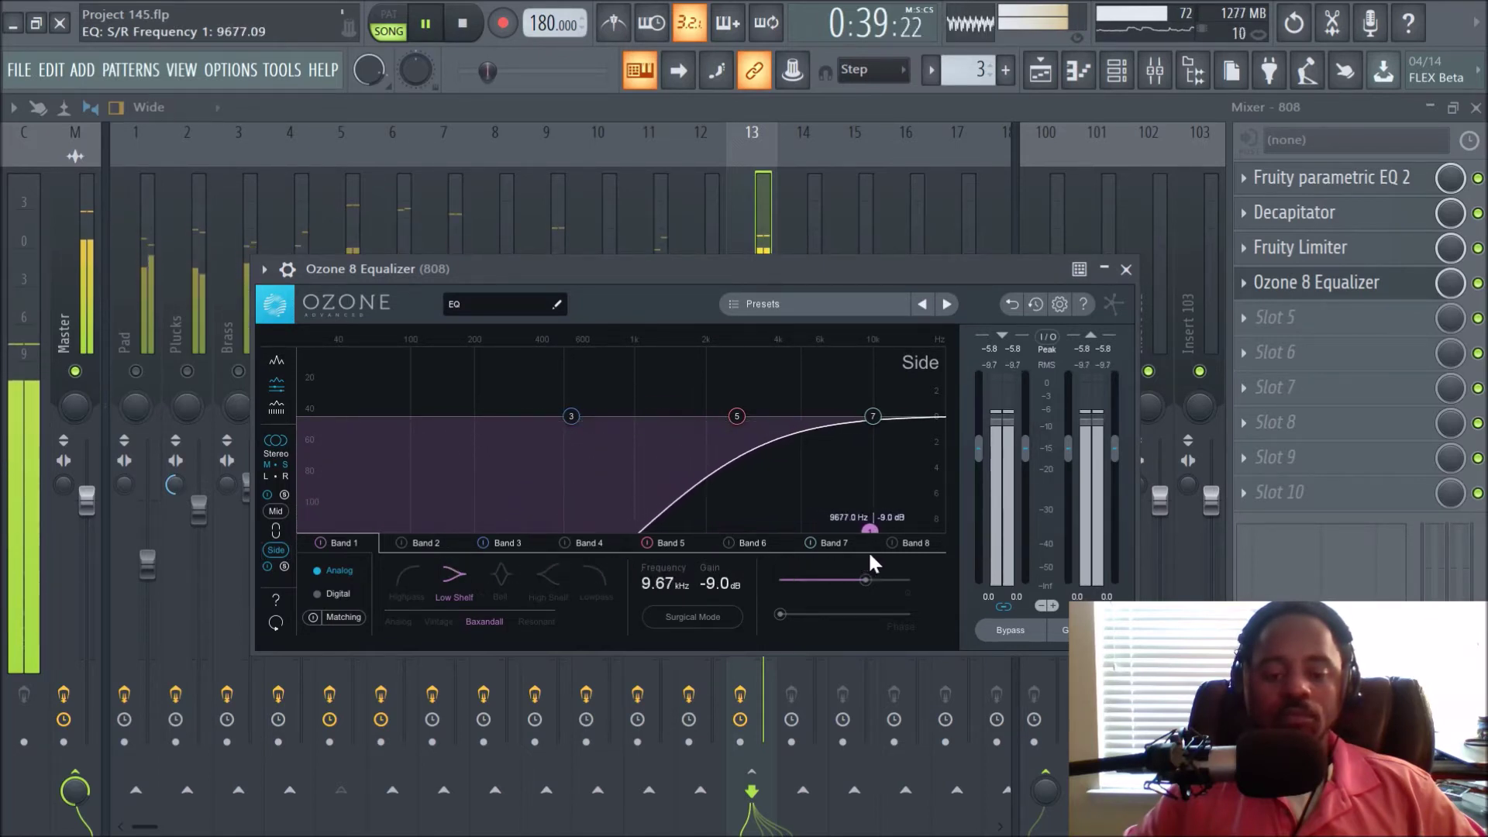
{"action": "left_click", "coordinate": [403, 579]}
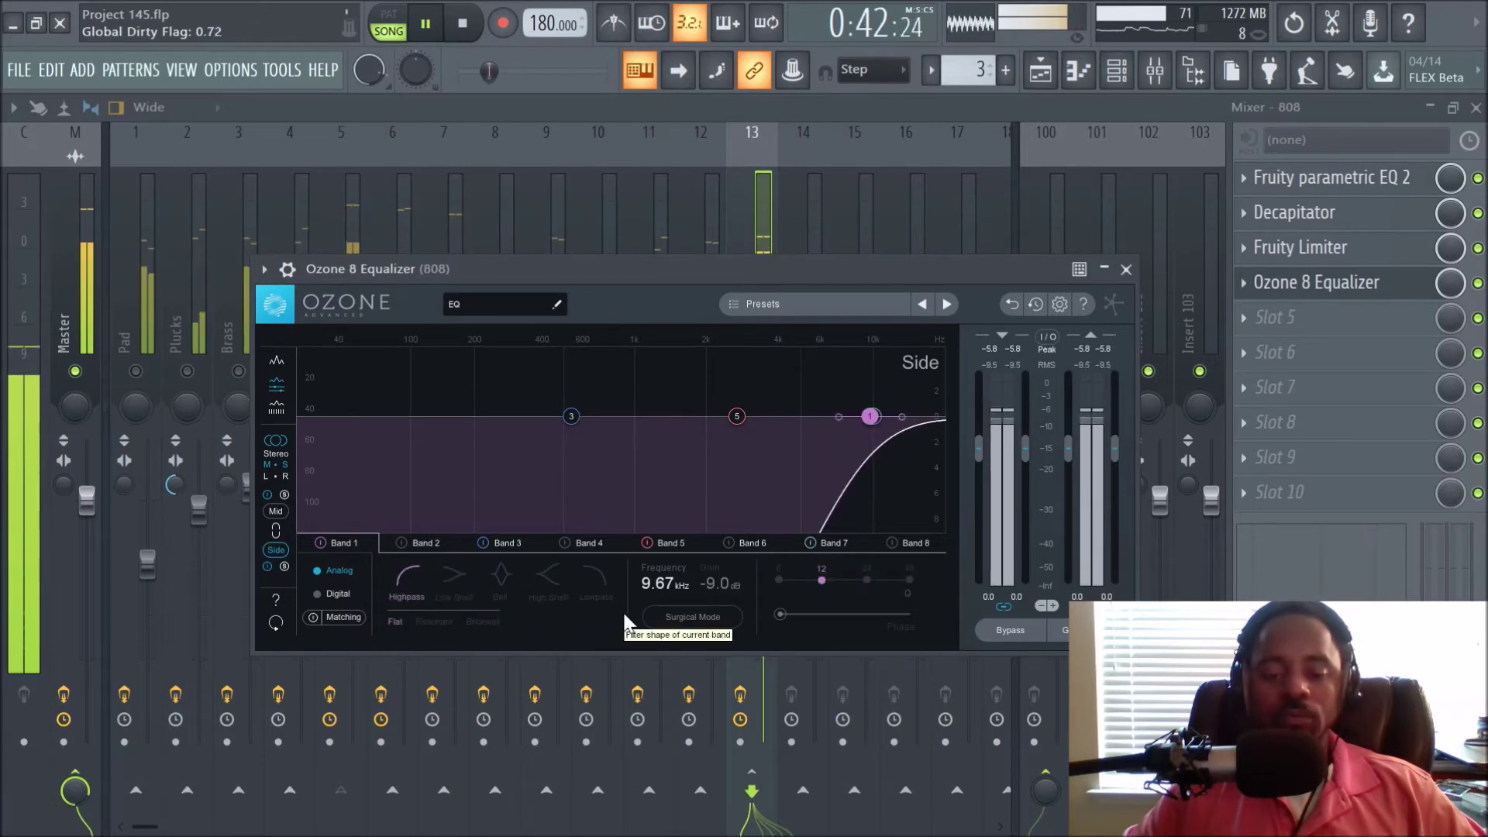
{"action": "key", "text": "space"}
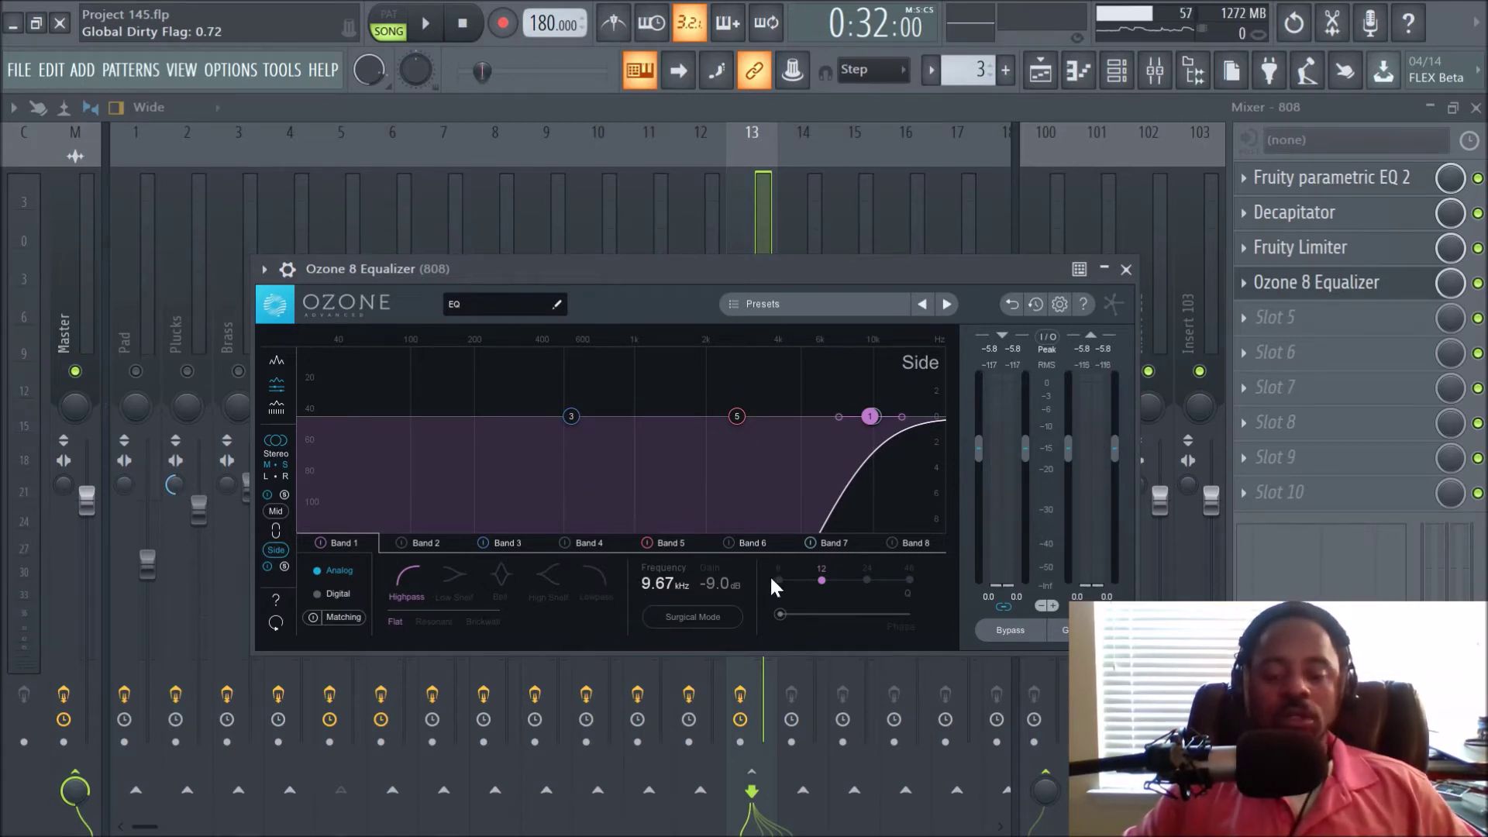
Step: Reset the Side channel's Band 1 high-pass to 100 Hz, compare it with Low Shelf, and turn the band off
{"action": "double_click", "coordinate": [872, 419]}
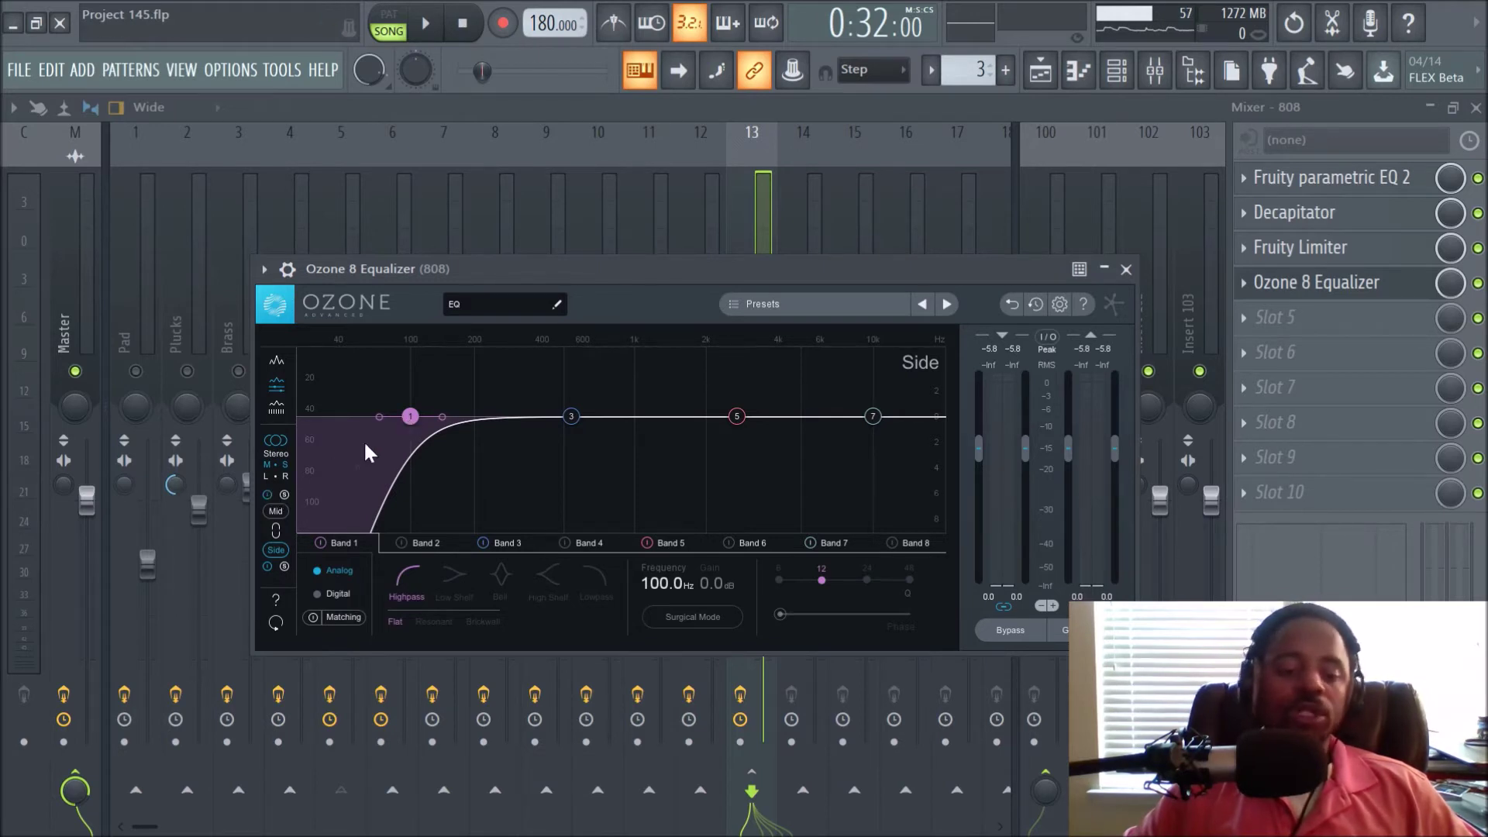
{"action": "mouse_move", "coordinate": [271, 539]}
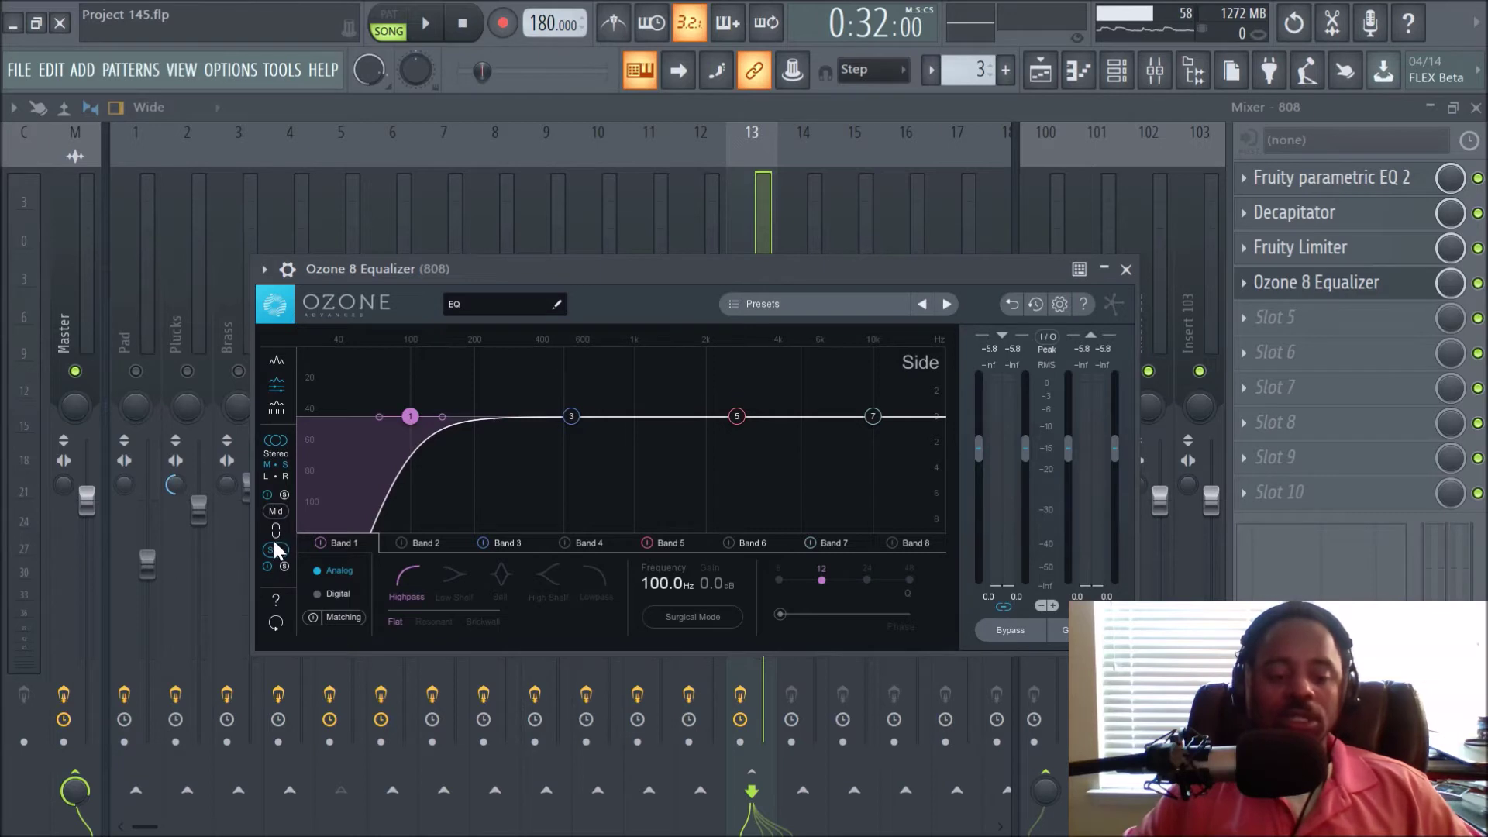
{"action": "left_click", "coordinate": [411, 419]}
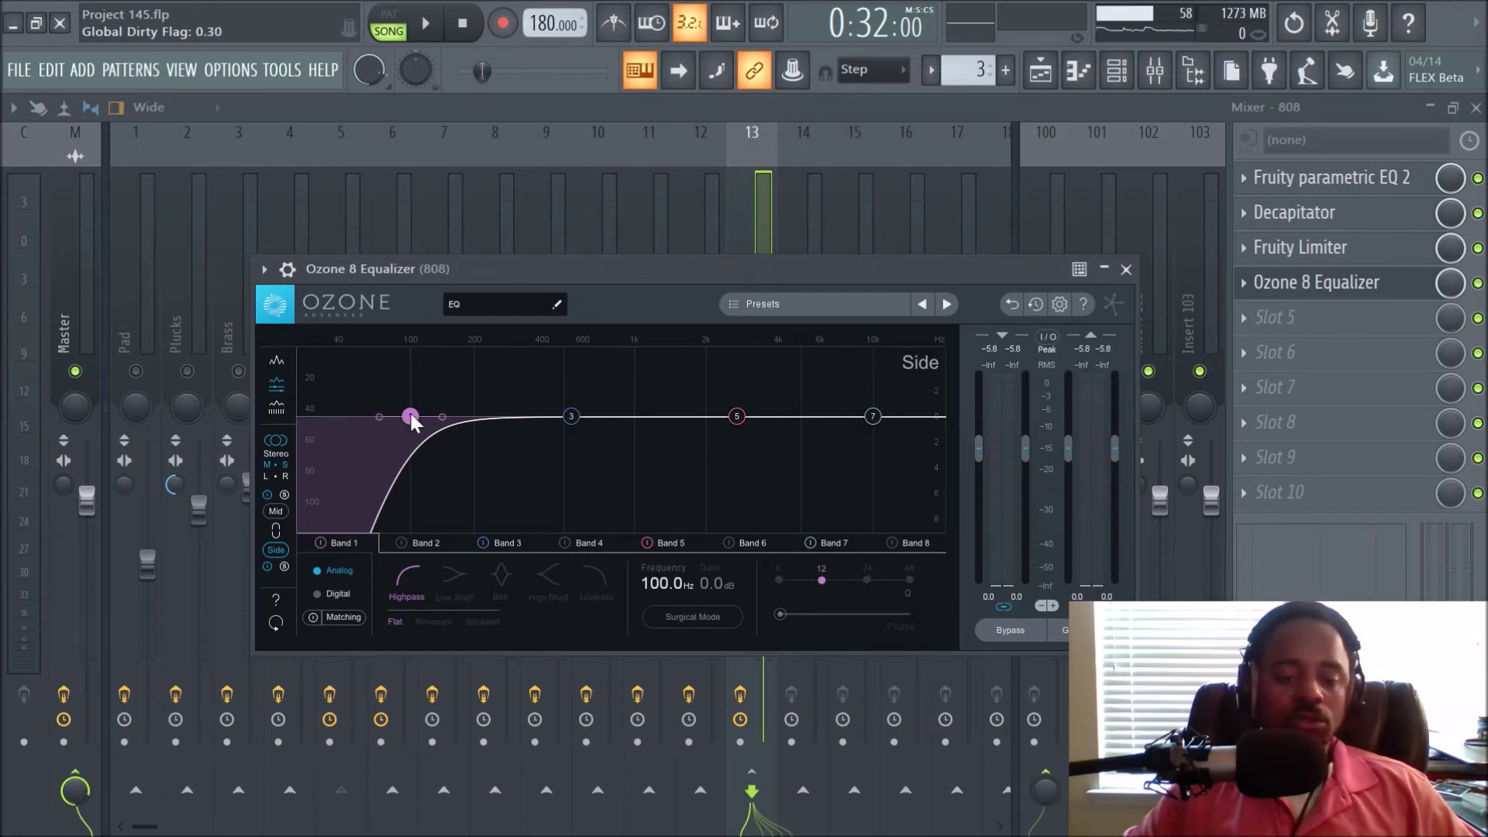
{"action": "left_click", "coordinate": [450, 587]}
{"action": "left_click", "coordinate": [409, 578]}
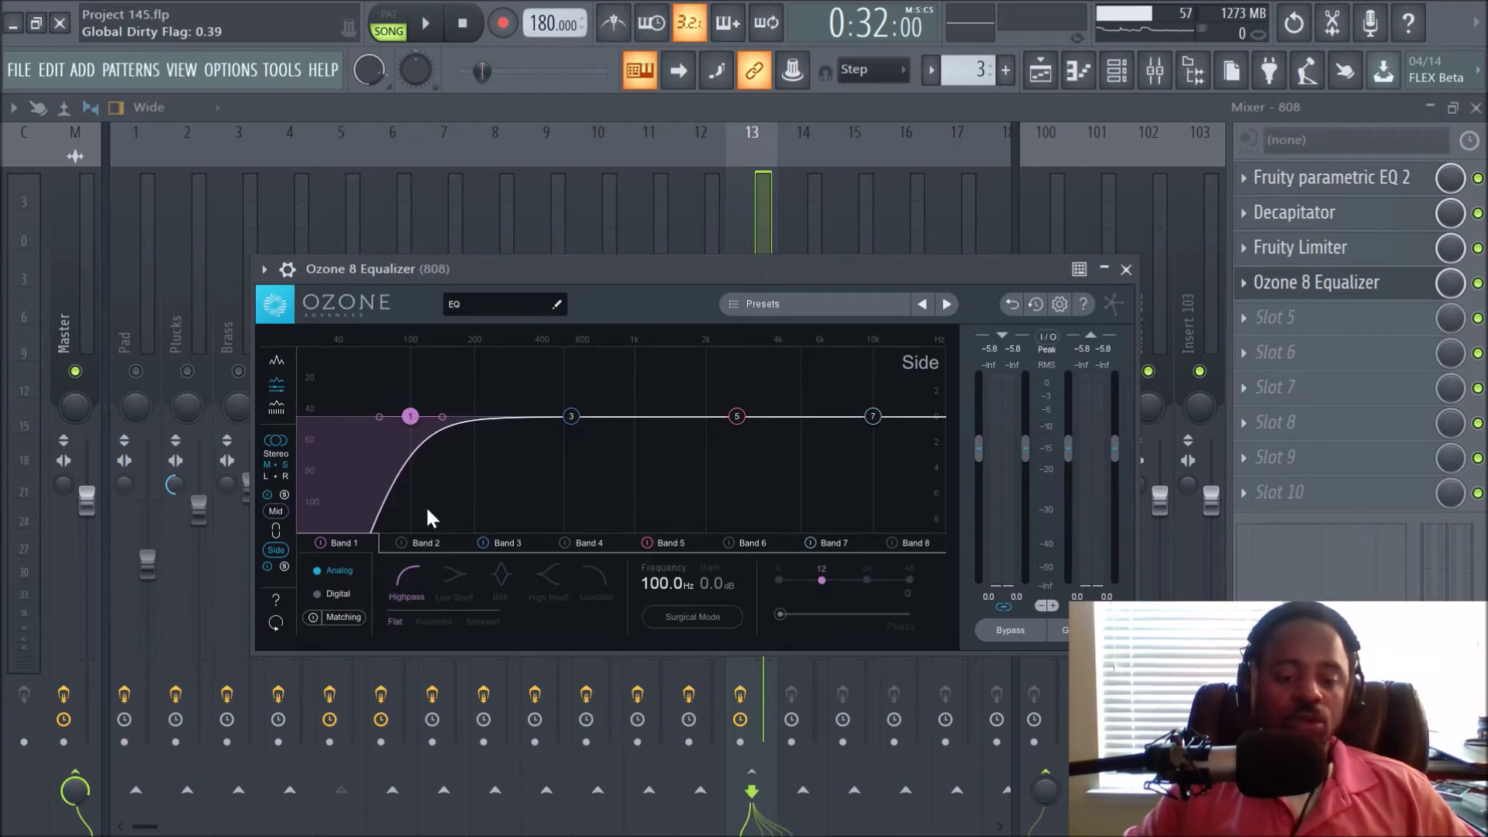
{"action": "left_click", "coordinate": [320, 543]}
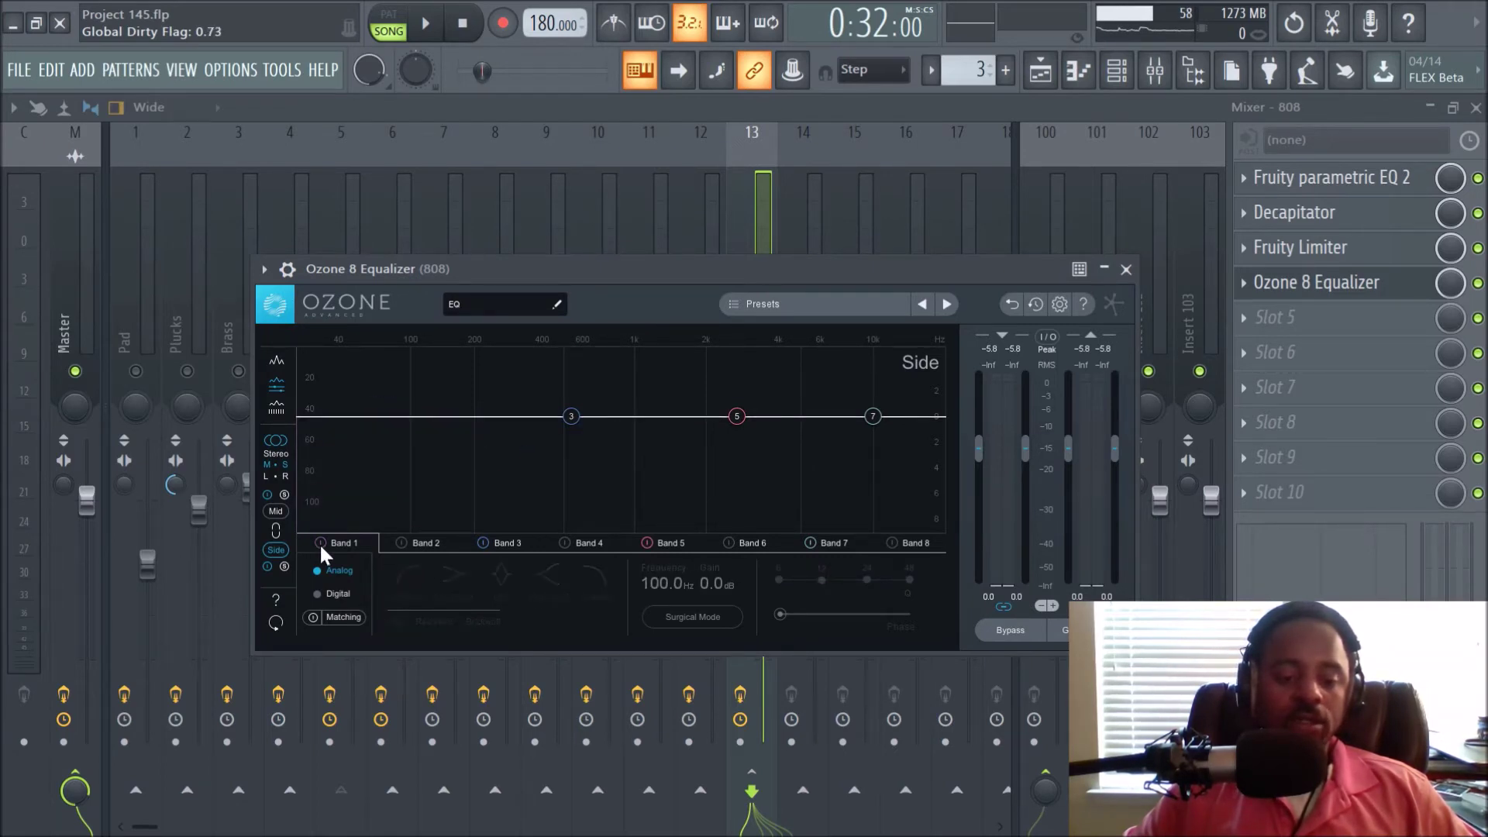
Step: Close the 808 equalizer and show the Imager module of Ozone 8 on the Master track
{"action": "left_click", "coordinate": [1127, 269]}
{"action": "left_click", "coordinate": [73, 276]}
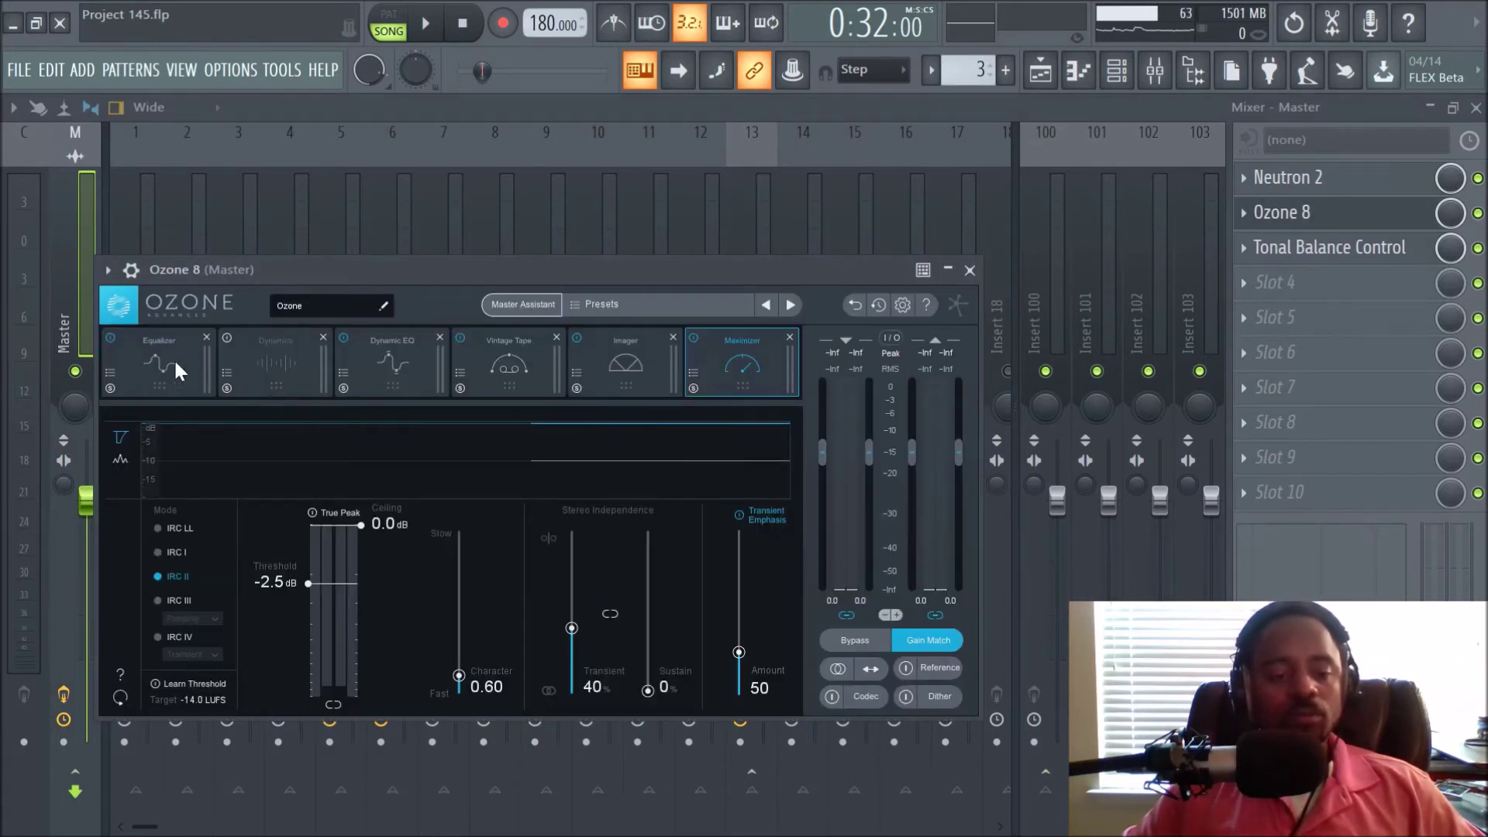
{"action": "left_click", "coordinate": [618, 358]}
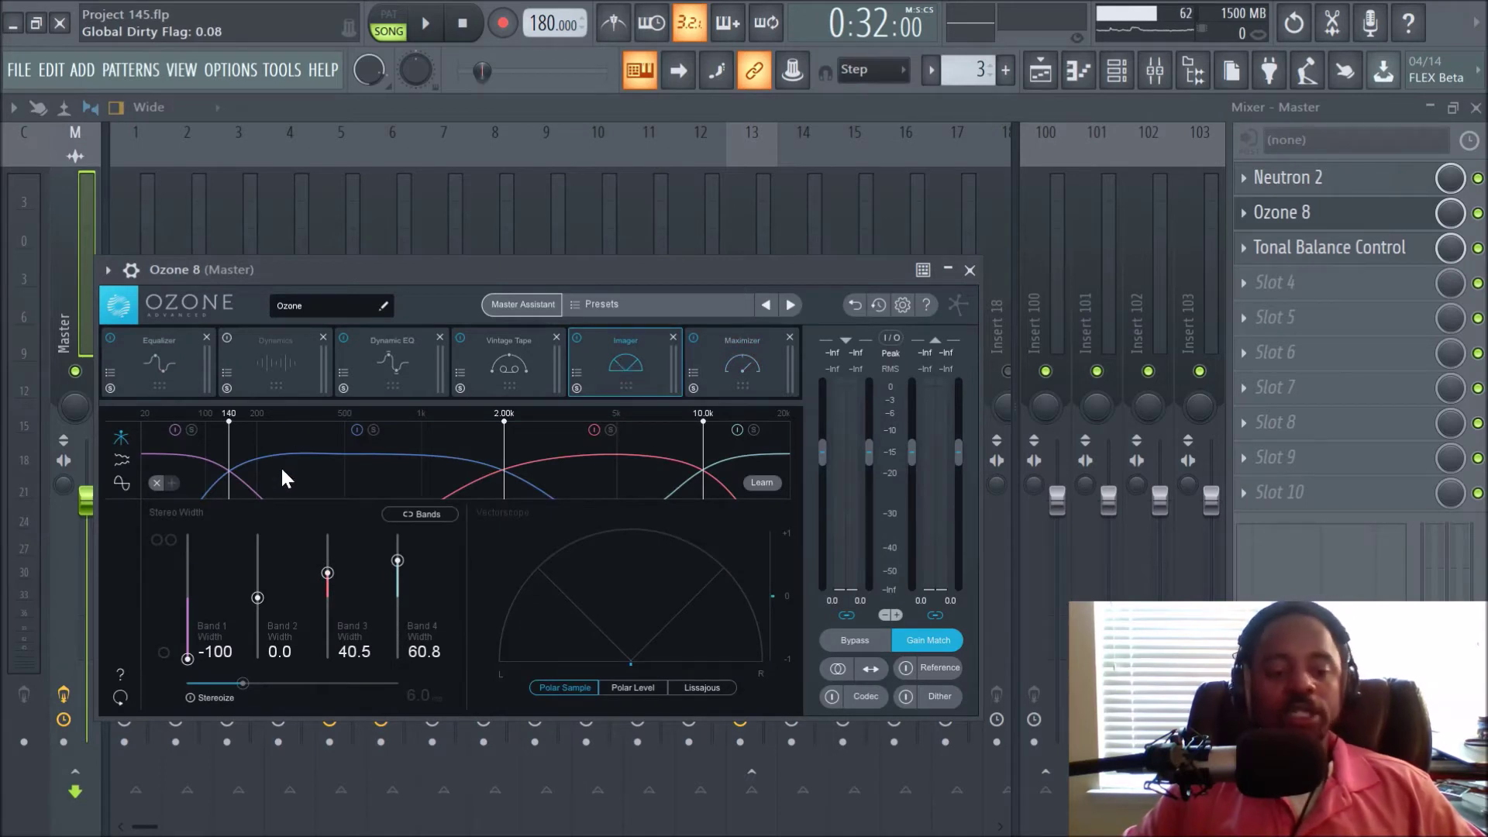
Step: Solo the Imager's low band below 140 Hz, examine its stereo image on the vectorscope during playback, and close Ozone 8
{"action": "left_click", "coordinate": [196, 476]}
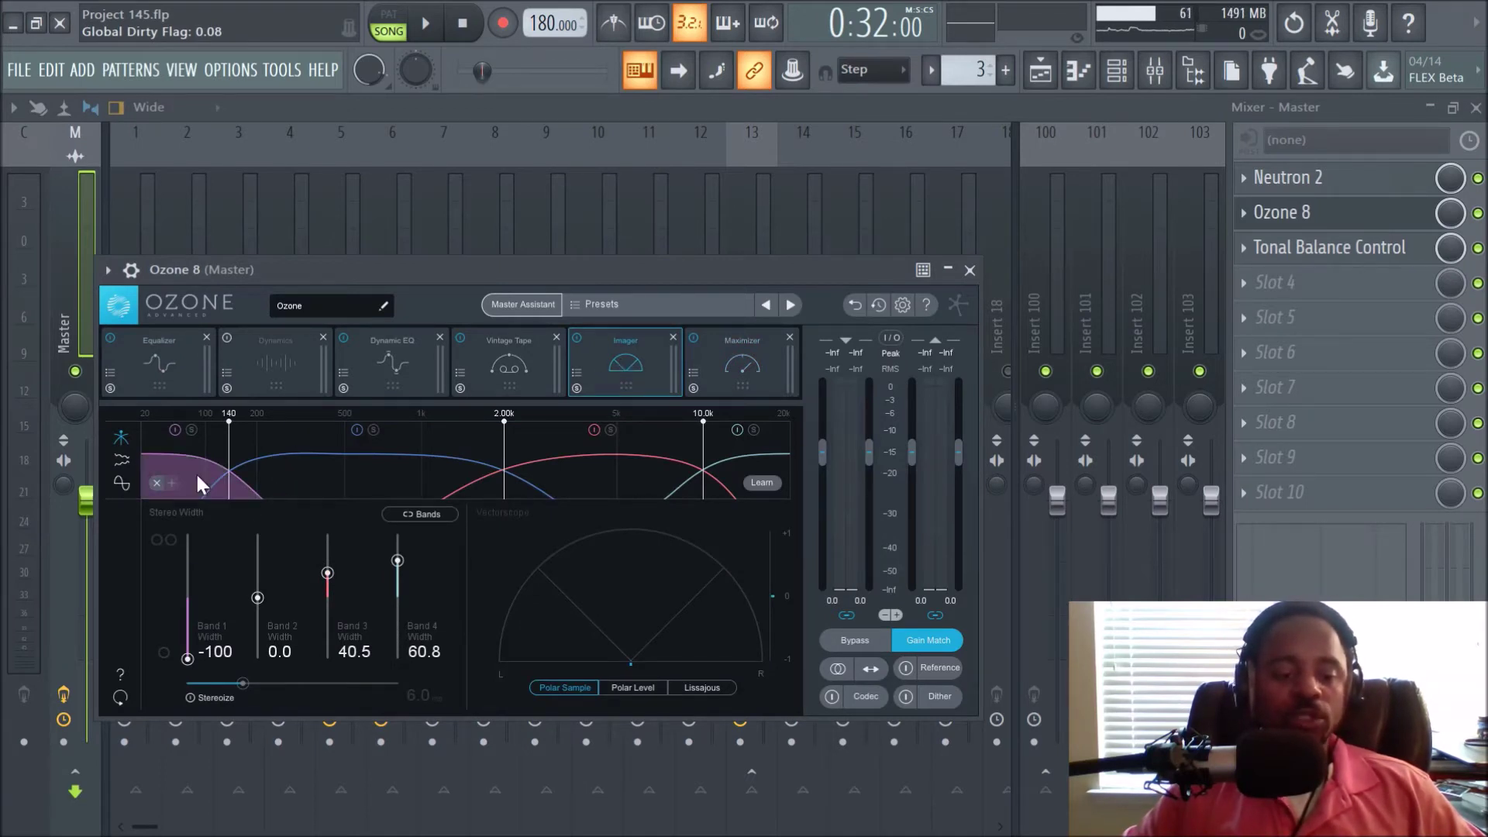
{"action": "key", "text": "space"}
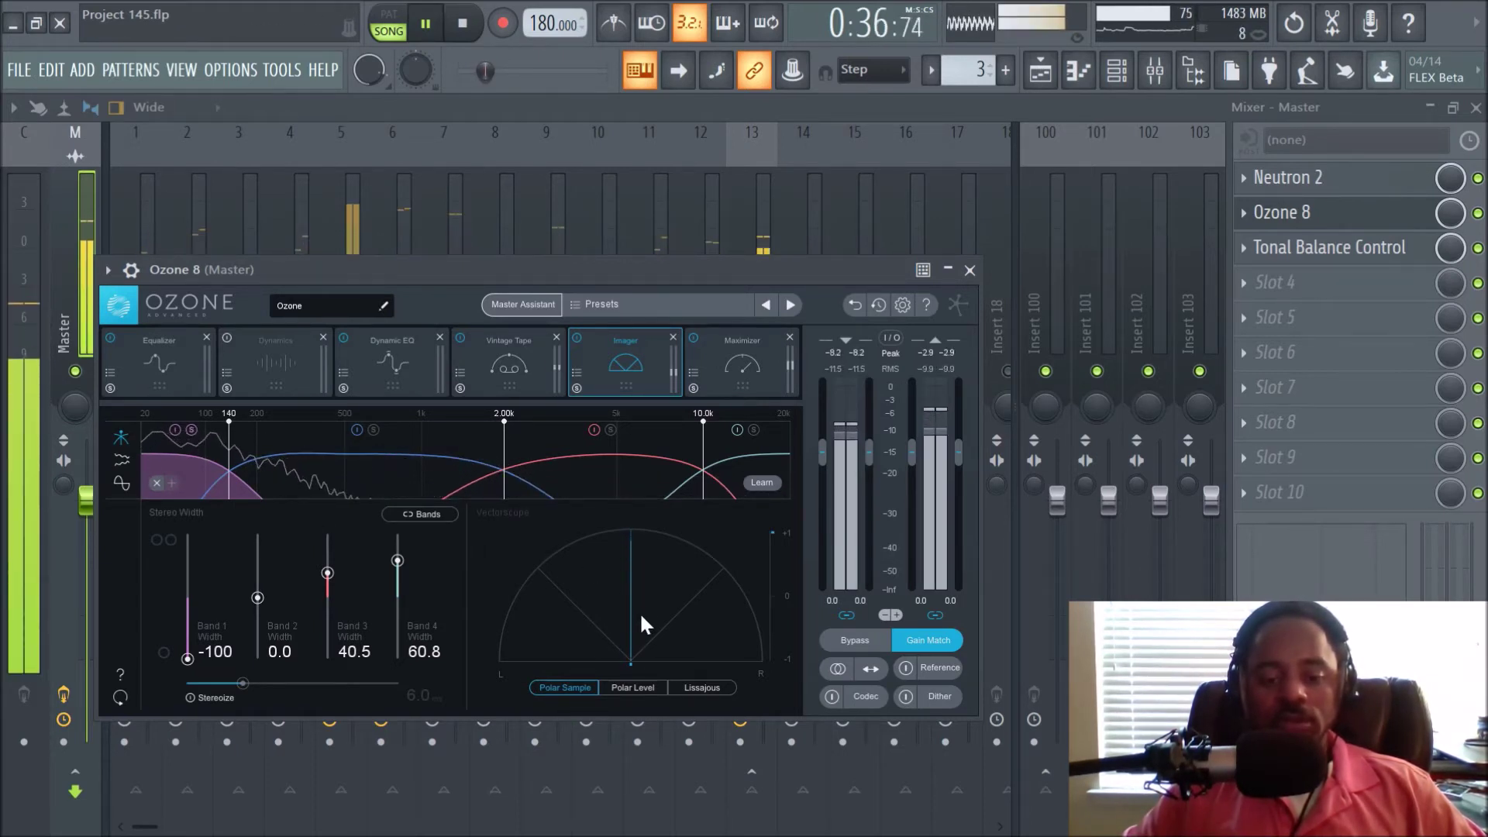
{"action": "key", "text": "space"}
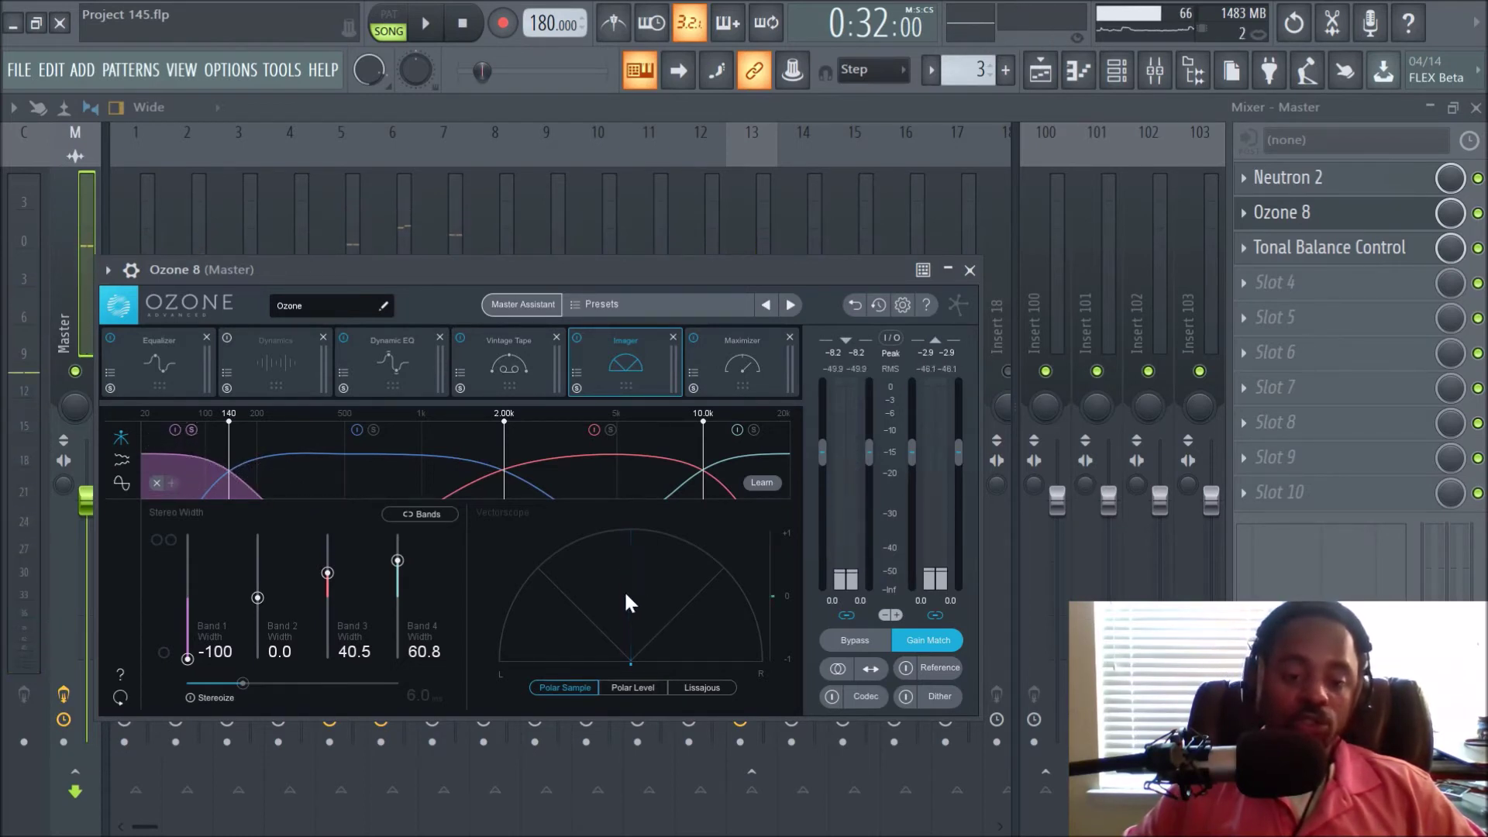
{"action": "key", "text": "space"}
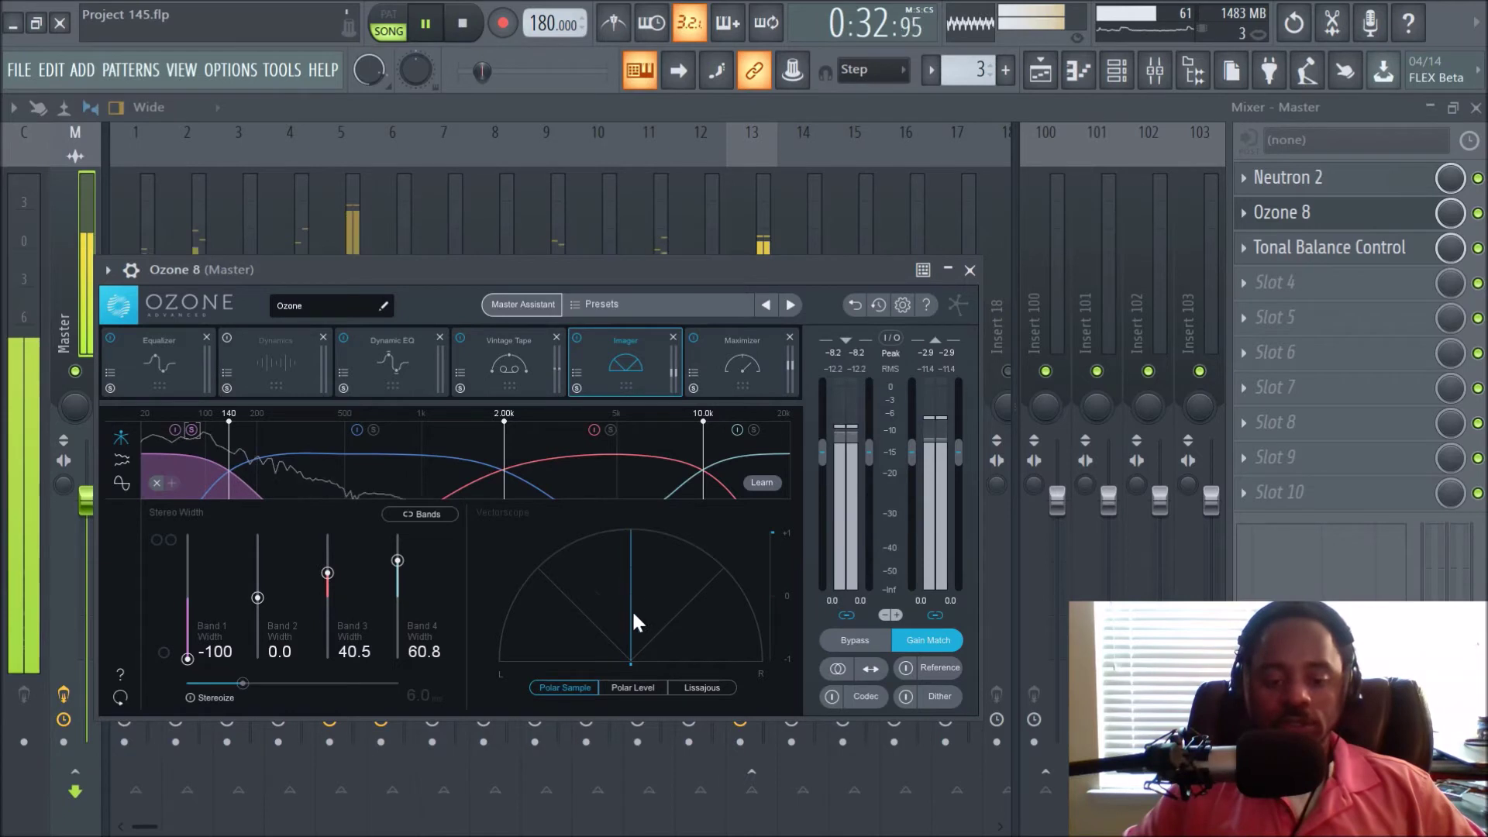
{"action": "key", "text": "space"}
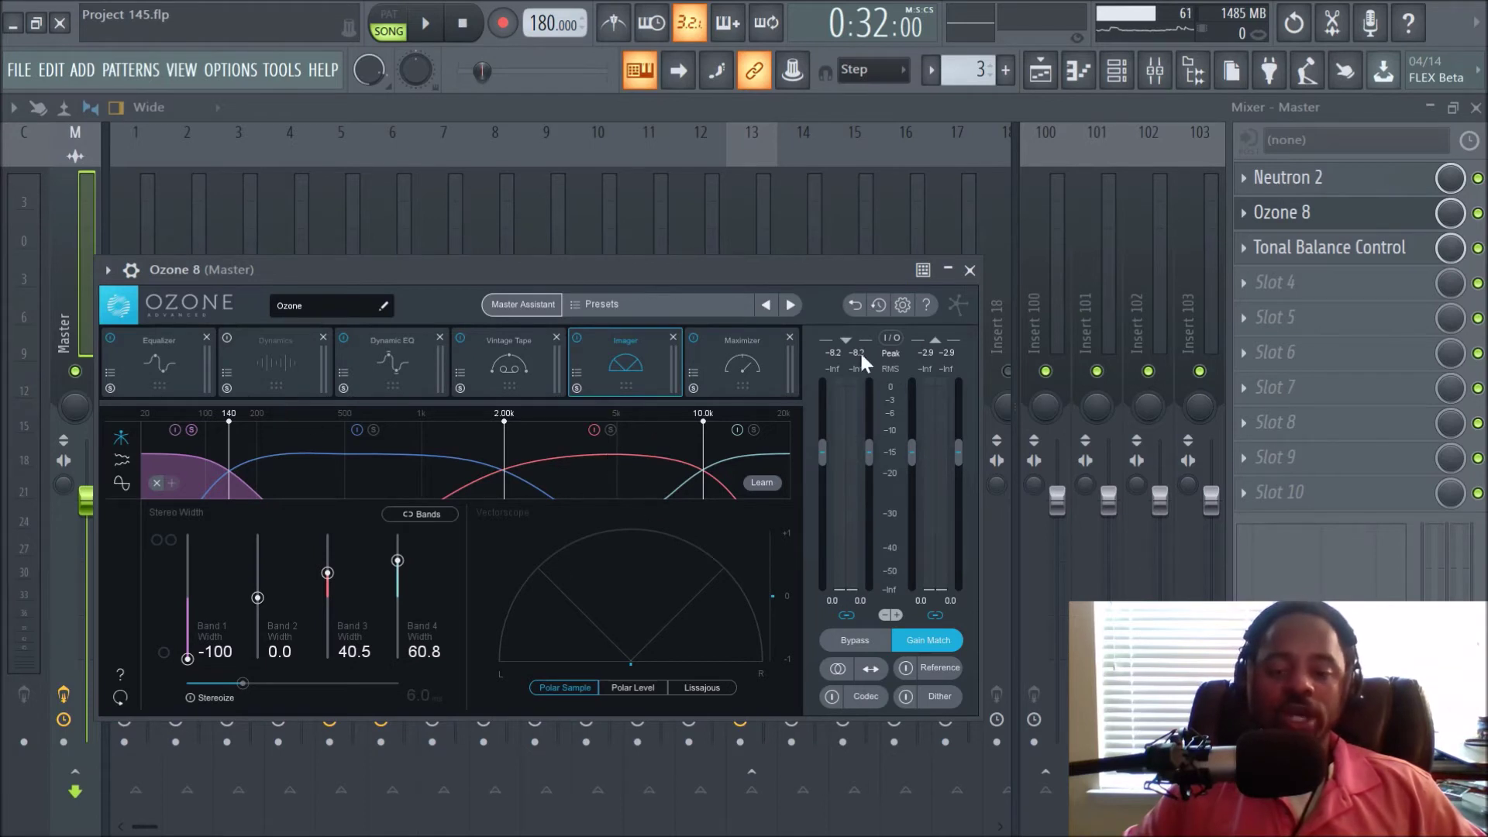
{"action": "left_click", "coordinate": [970, 270]}
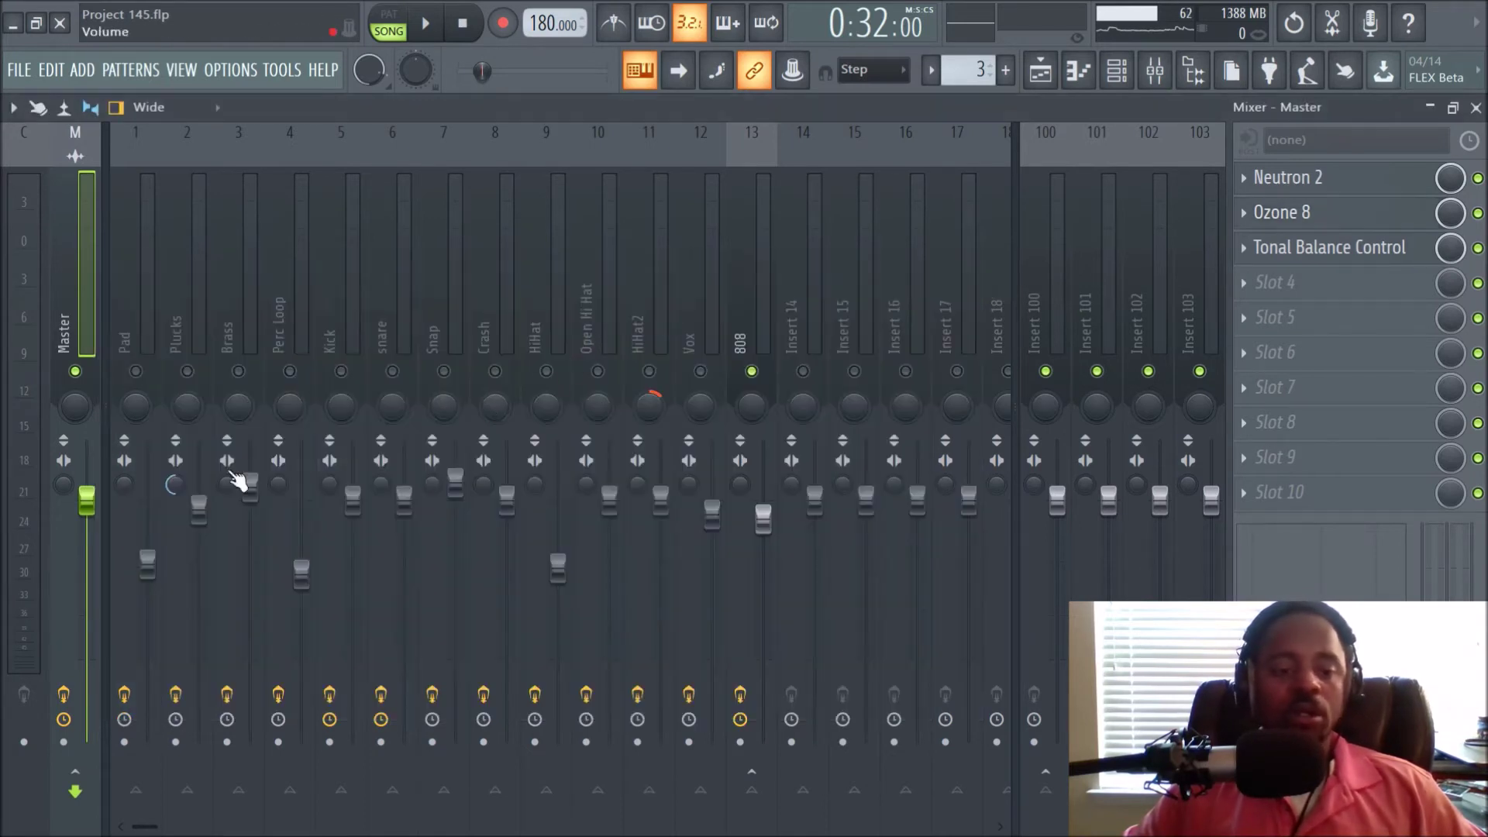
Step: Solo the Pad track in place of the 808 and audition it with a short playback
{"action": "left_click", "coordinate": [752, 373]}
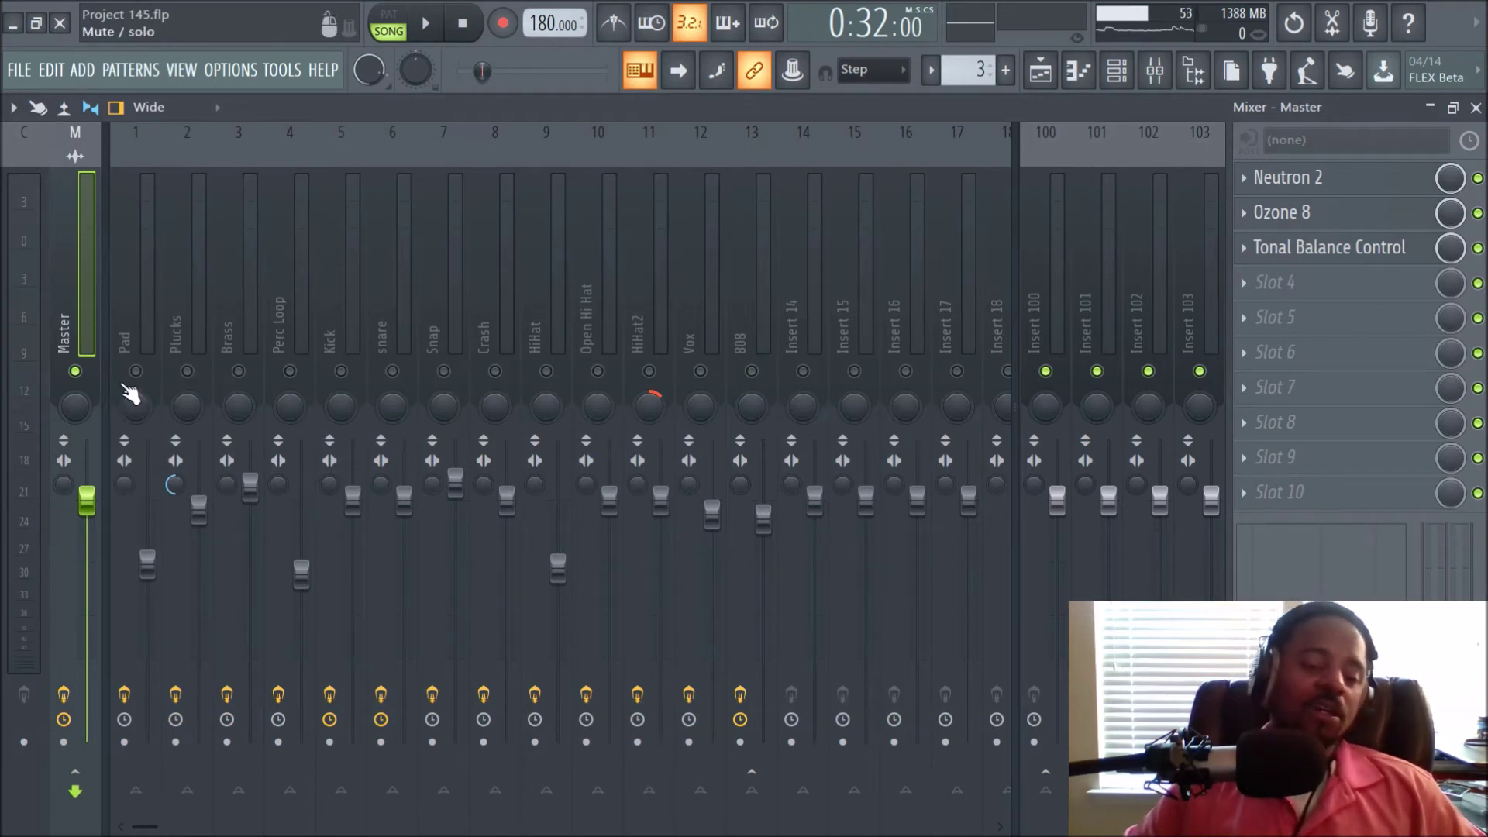
{"action": "left_click", "coordinate": [127, 313]}
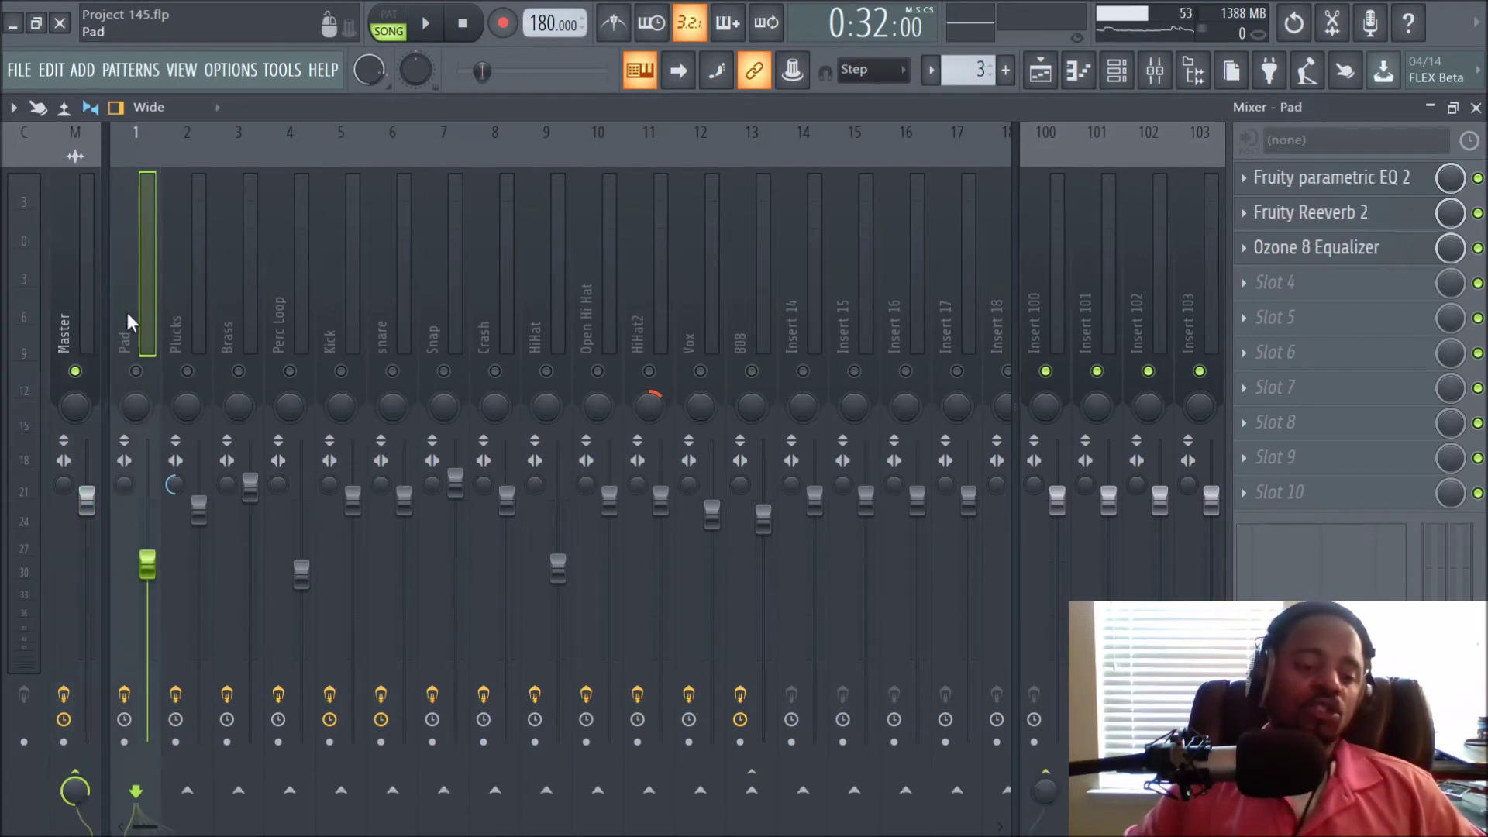
{"action": "left_click", "coordinate": [136, 371]}
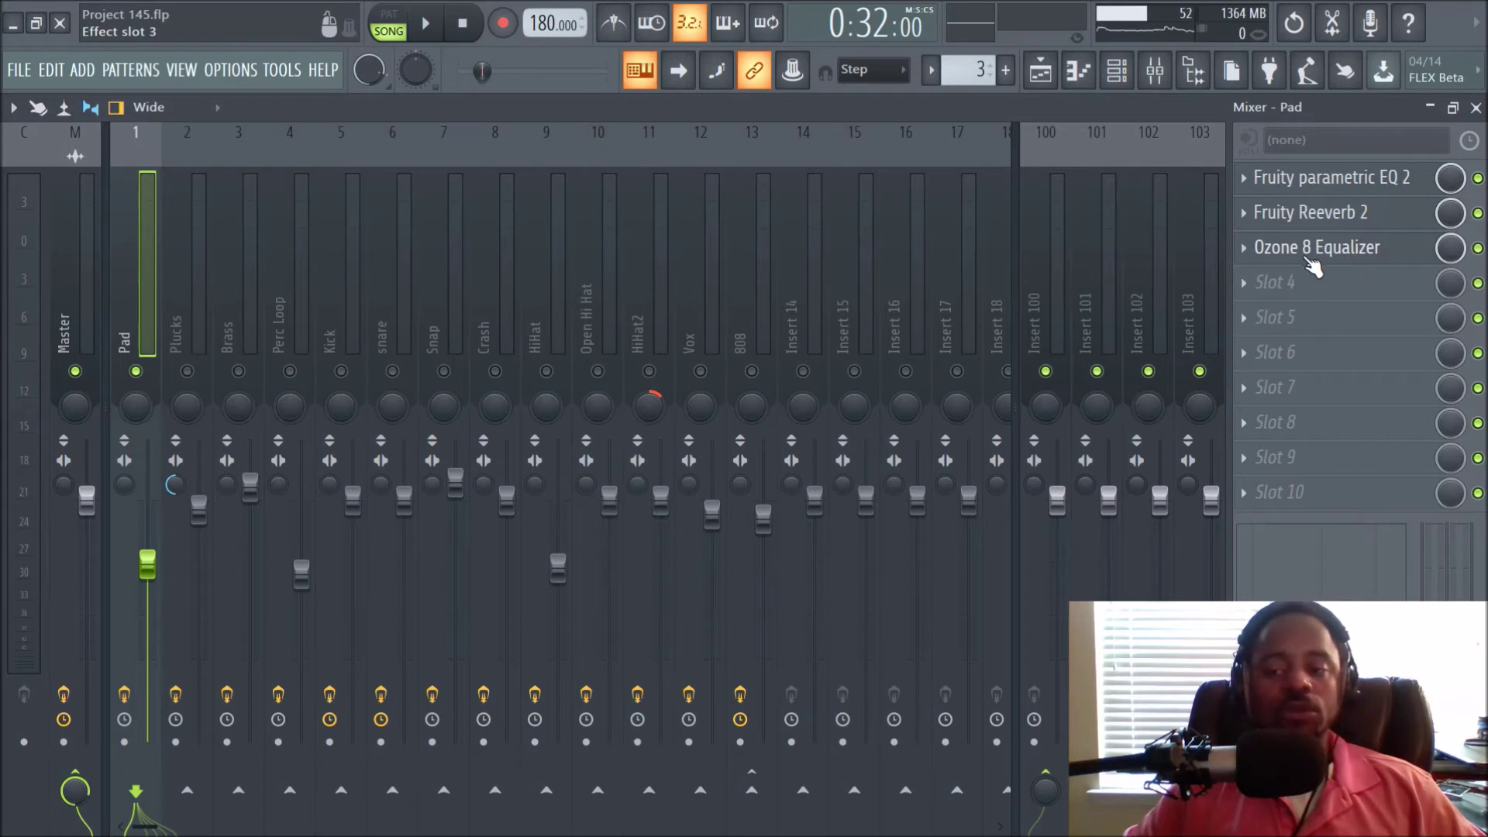
{"action": "key", "text": "space"}
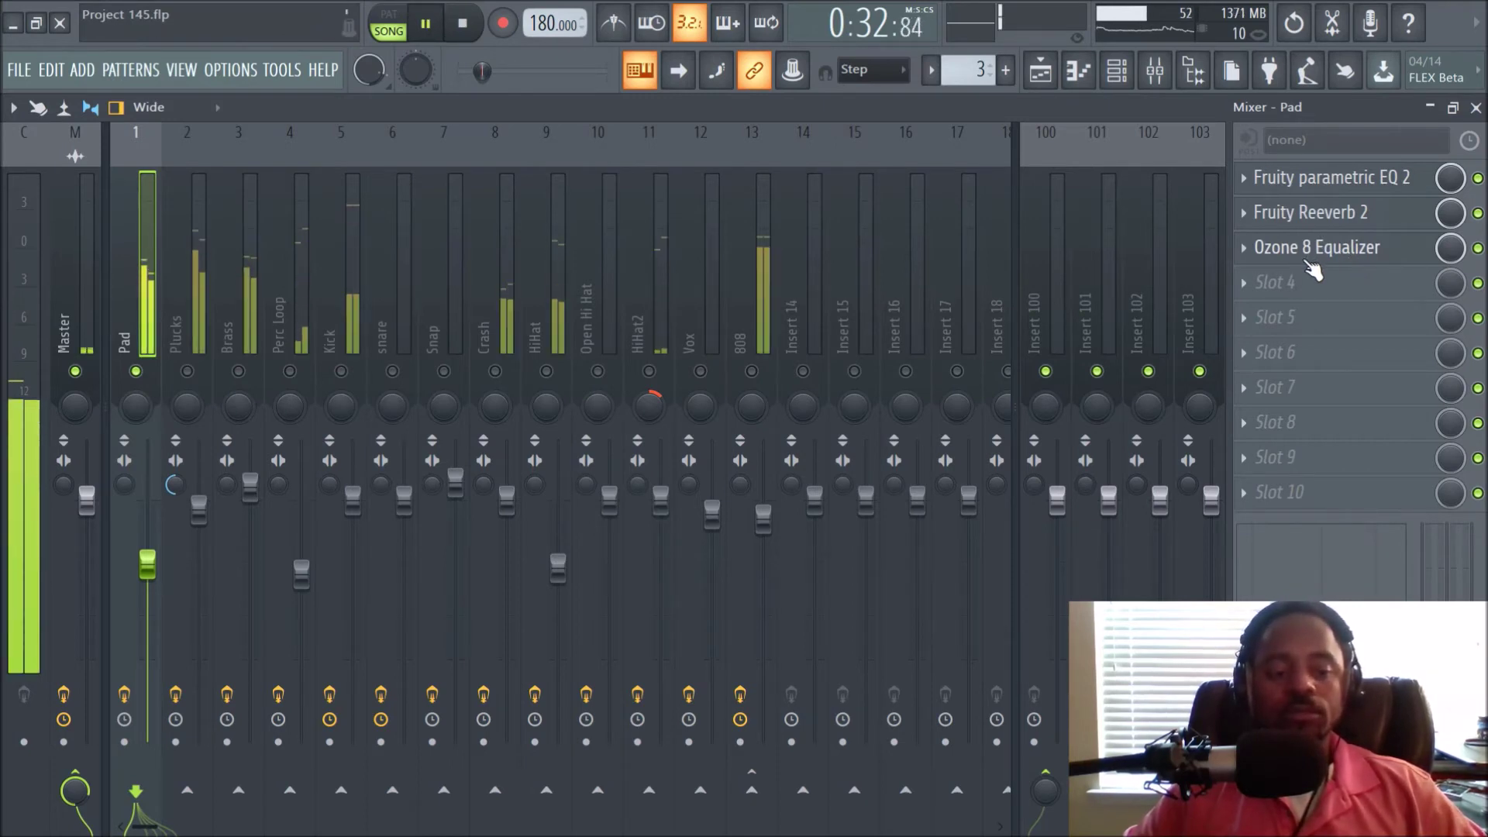
{"action": "key", "text": "space"}
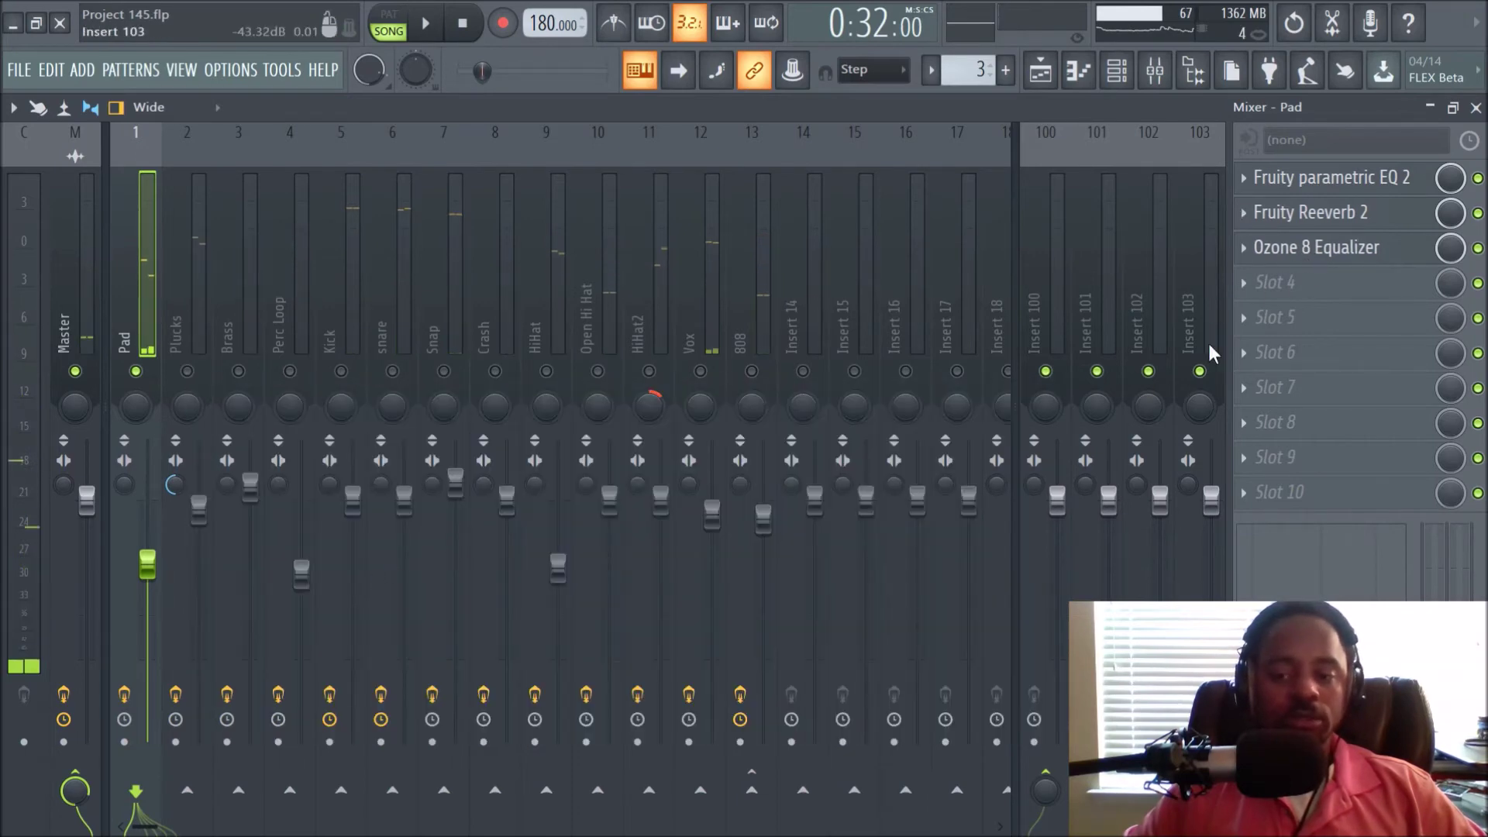
Step: Open the Ozone 8 Equalizer on the Pad track and examine its spectrum and level meters during playback
{"action": "left_click", "coordinate": [1312, 252]}
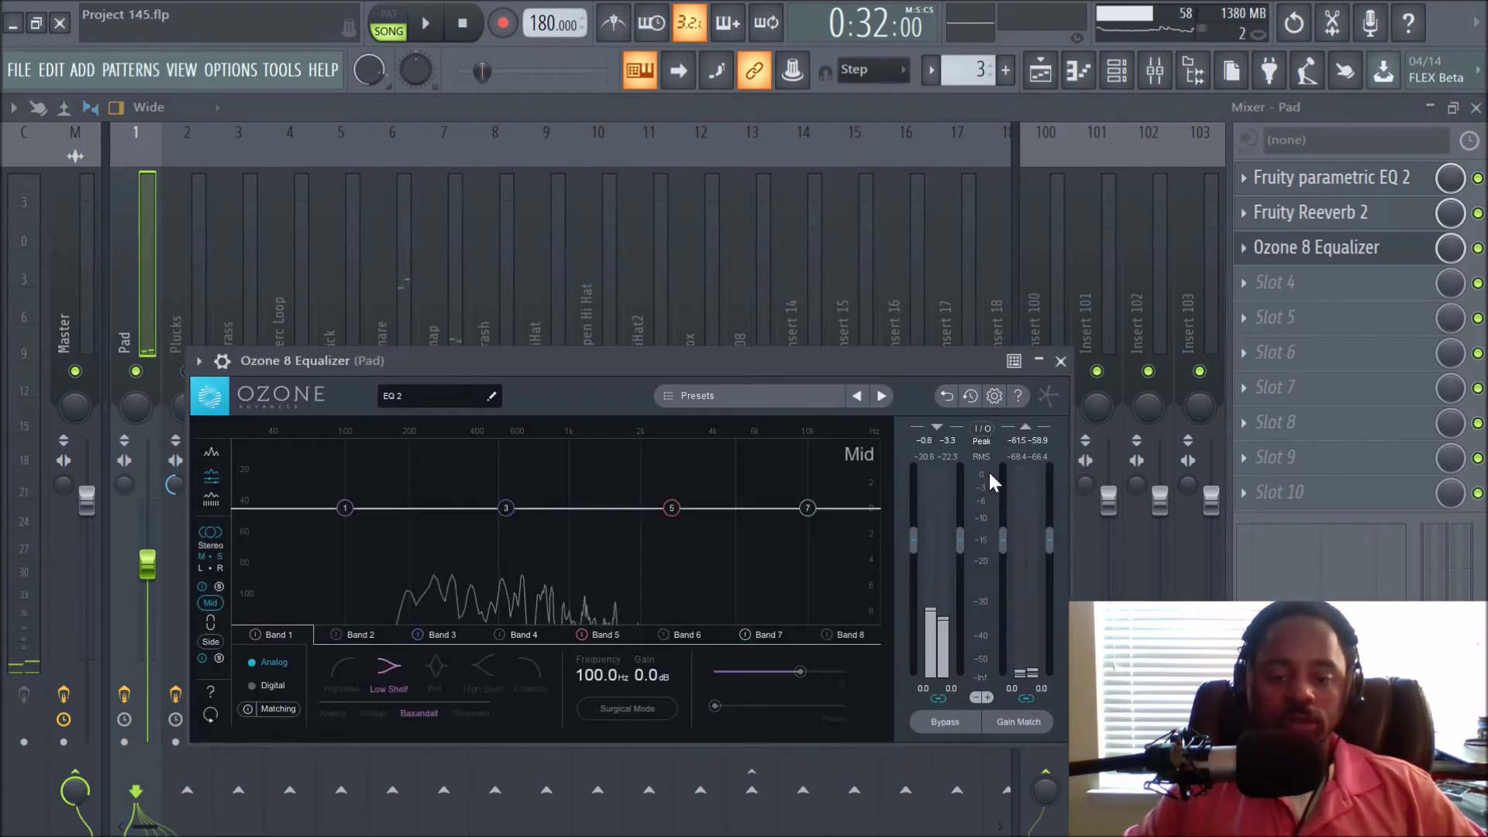
{"action": "key", "text": "space"}
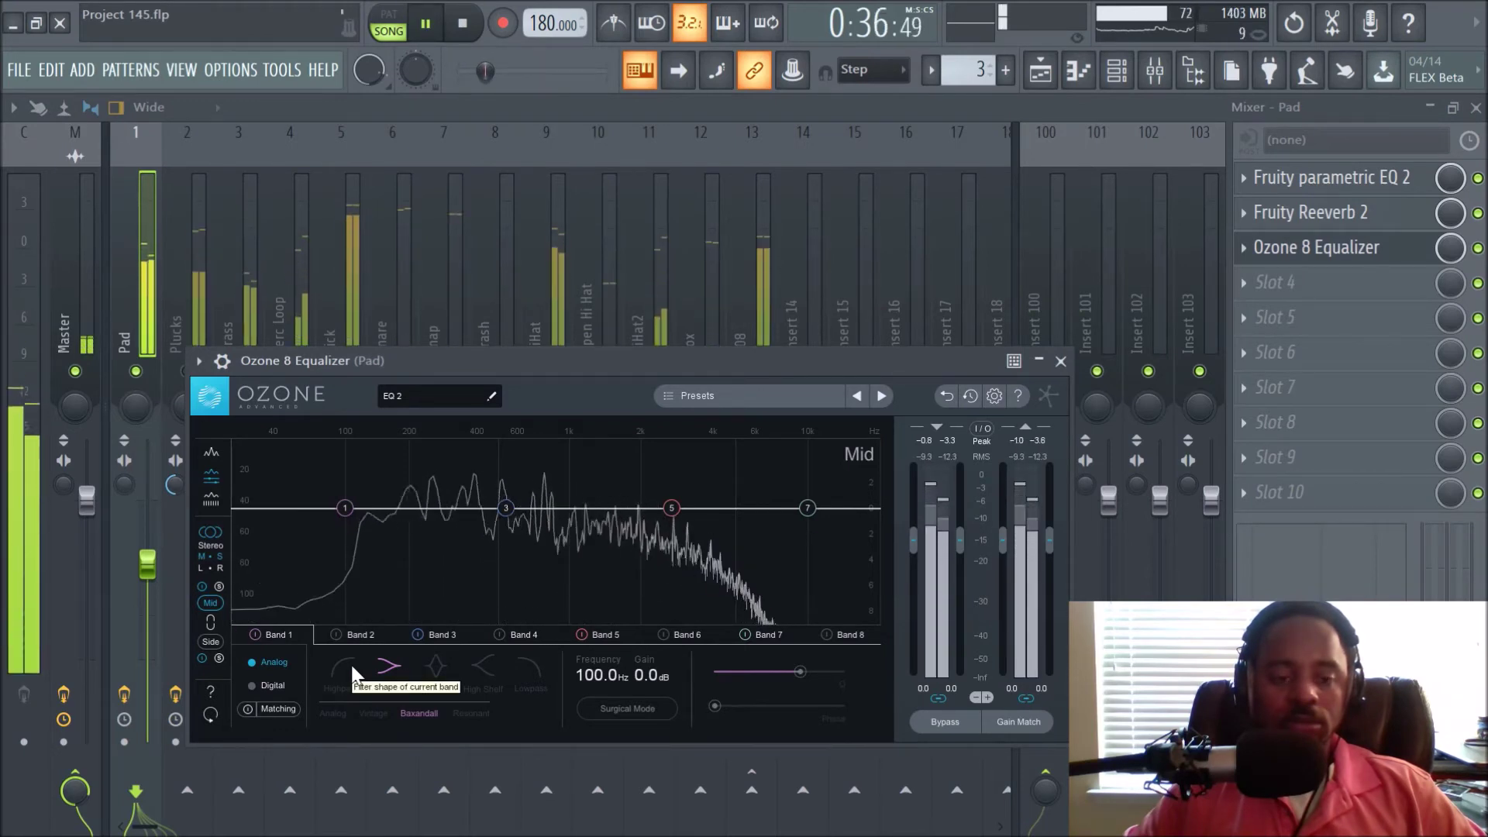
{"action": "key", "text": "space"}
Step: Check the song arrangement in the playlist, close Ozone 8 on the Master, and solo the Pad track again
{"action": "key", "text": "F5"}
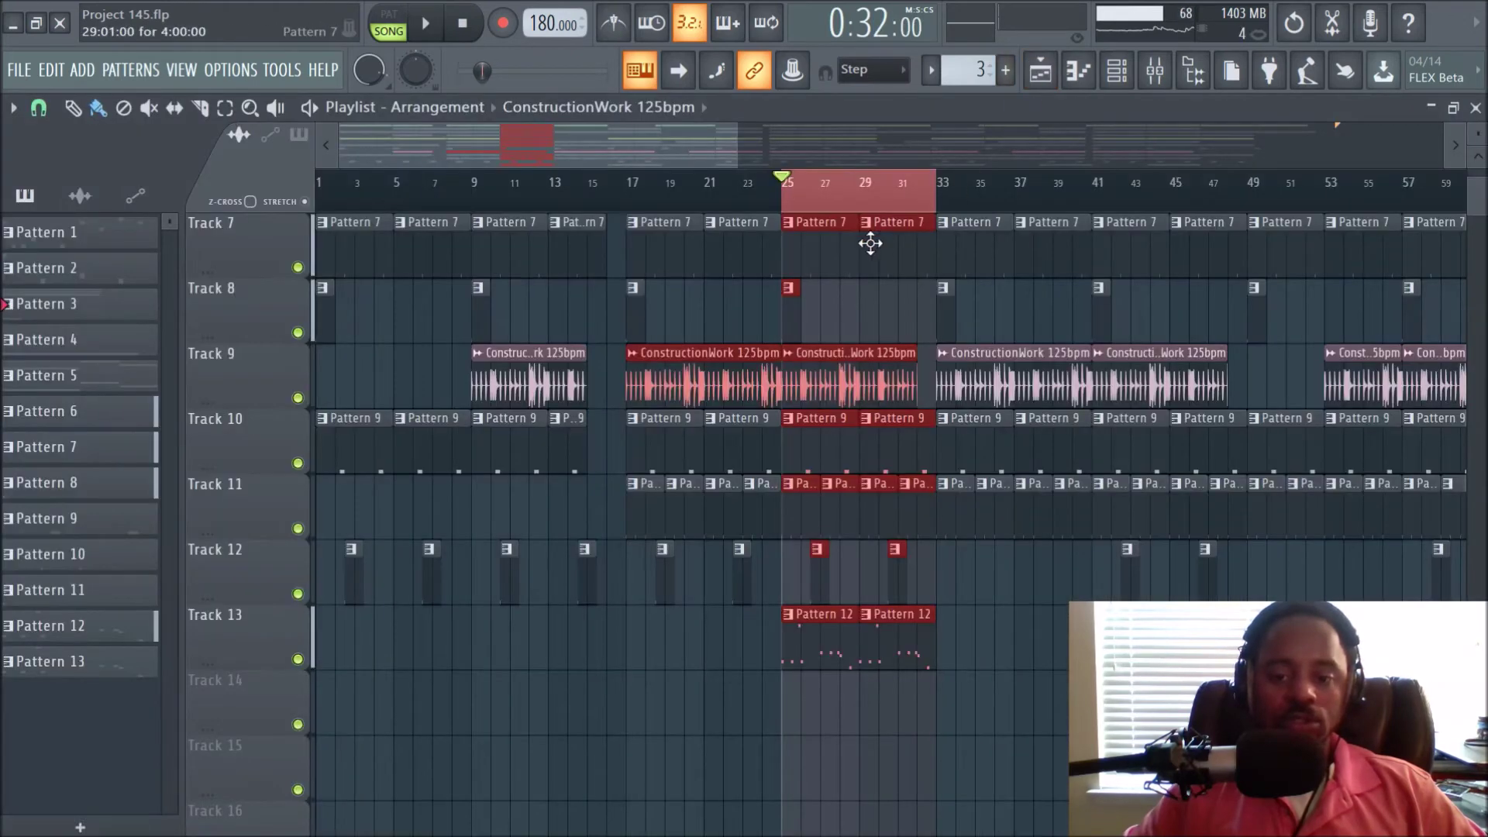
{"action": "key", "text": "space"}
{"action": "left_click", "coordinate": [1169, 71]}
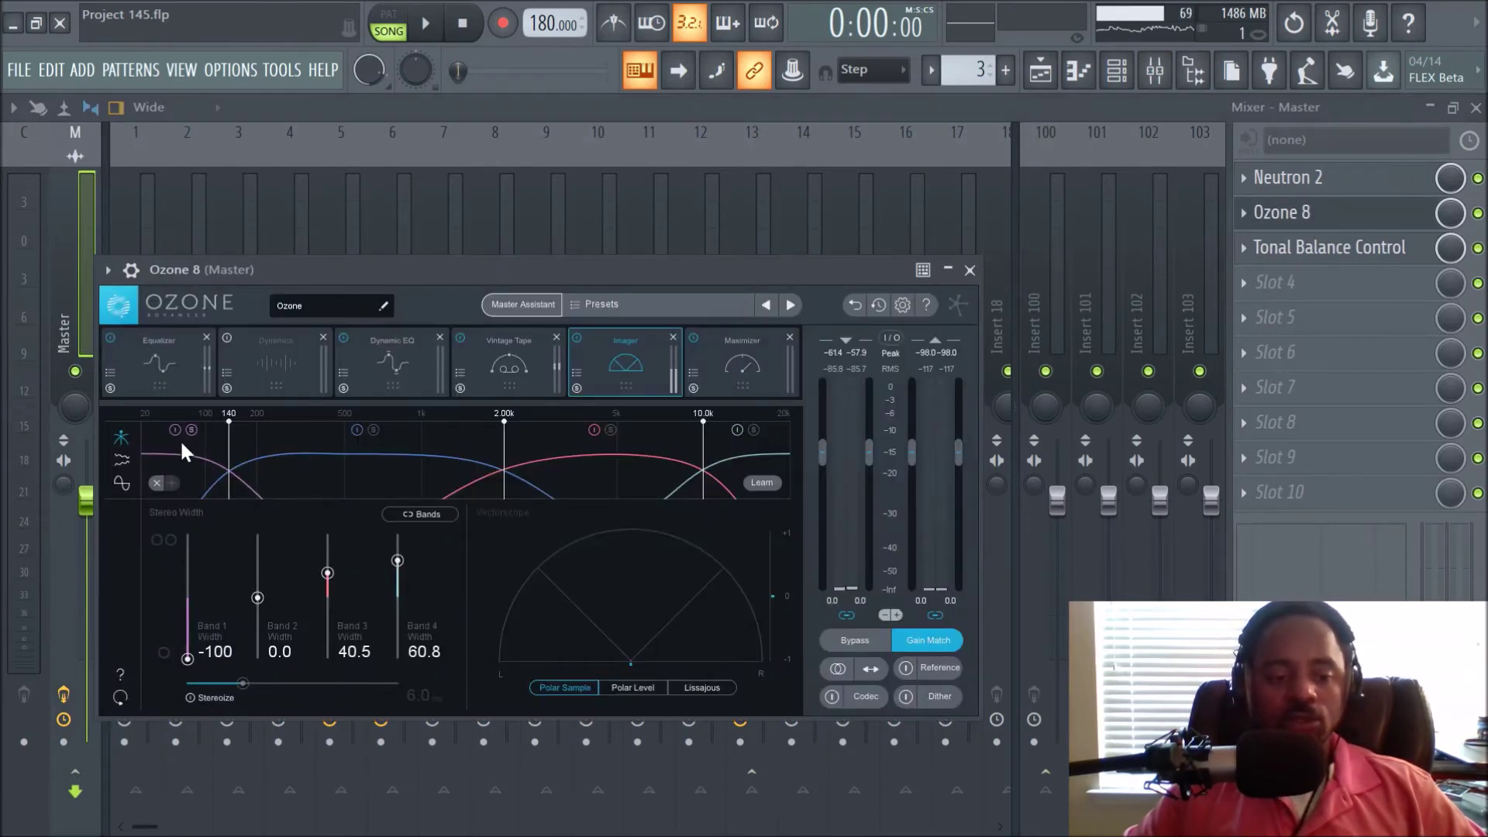
{"action": "left_click", "coordinate": [970, 270]}
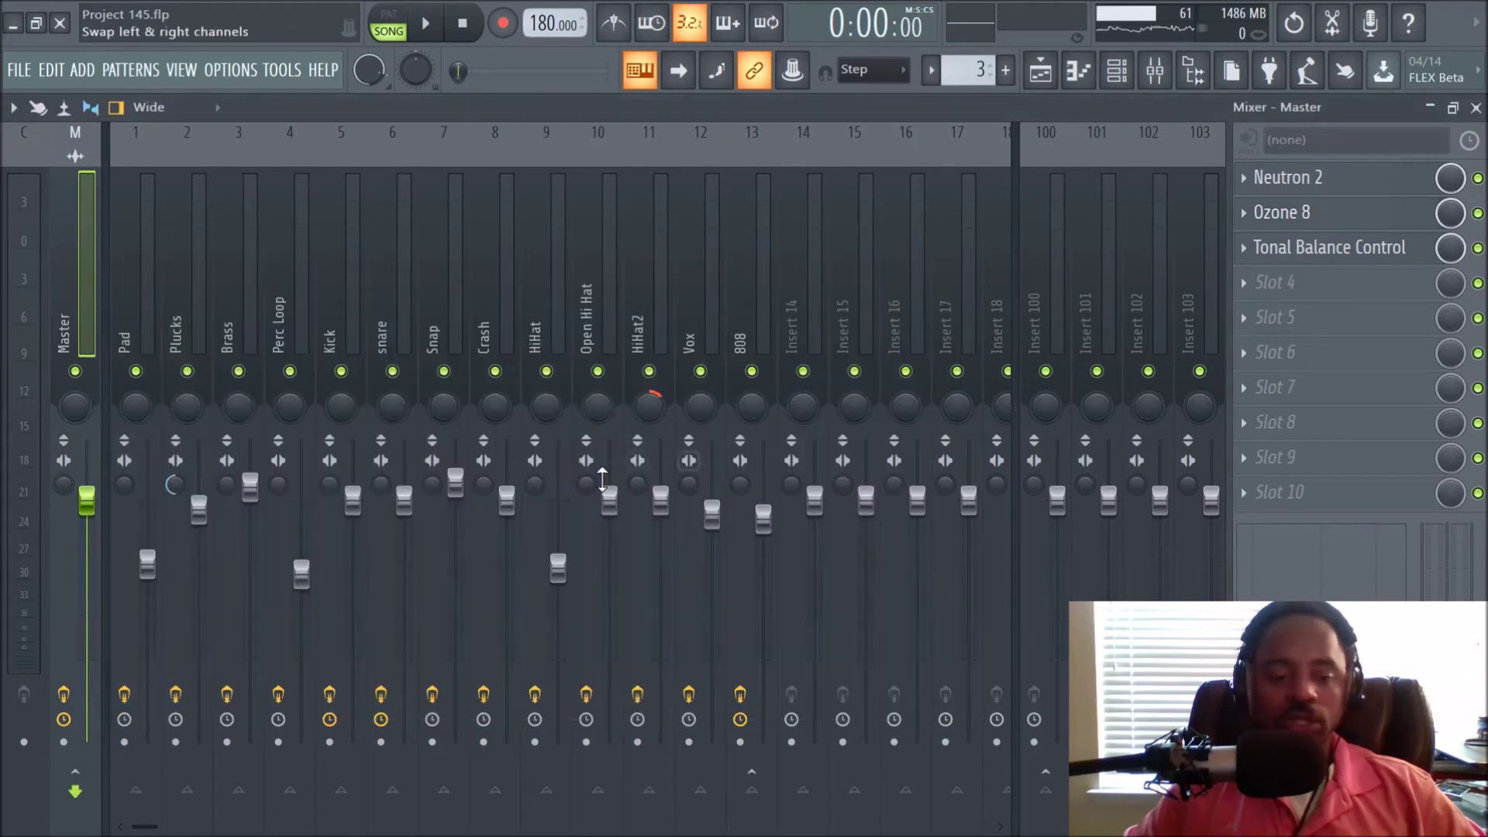
{"action": "left_click", "coordinate": [144, 364]}
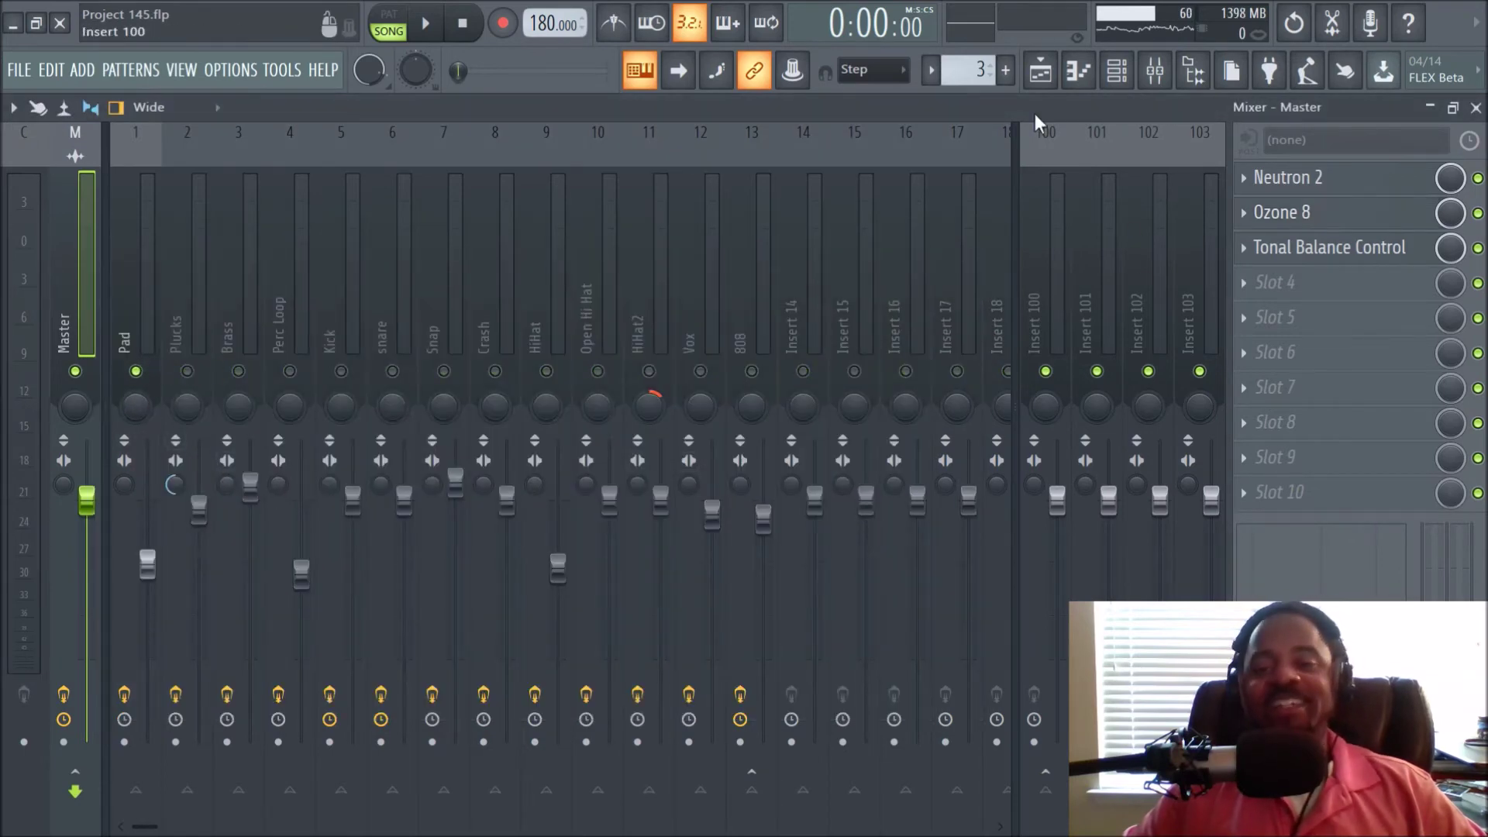
Step: Audition the soloed Pad track and reposition its Ozone 8 Equalizer window in Stereo mode higher over the mixer
{"action": "left_click", "coordinate": [1040, 77]}
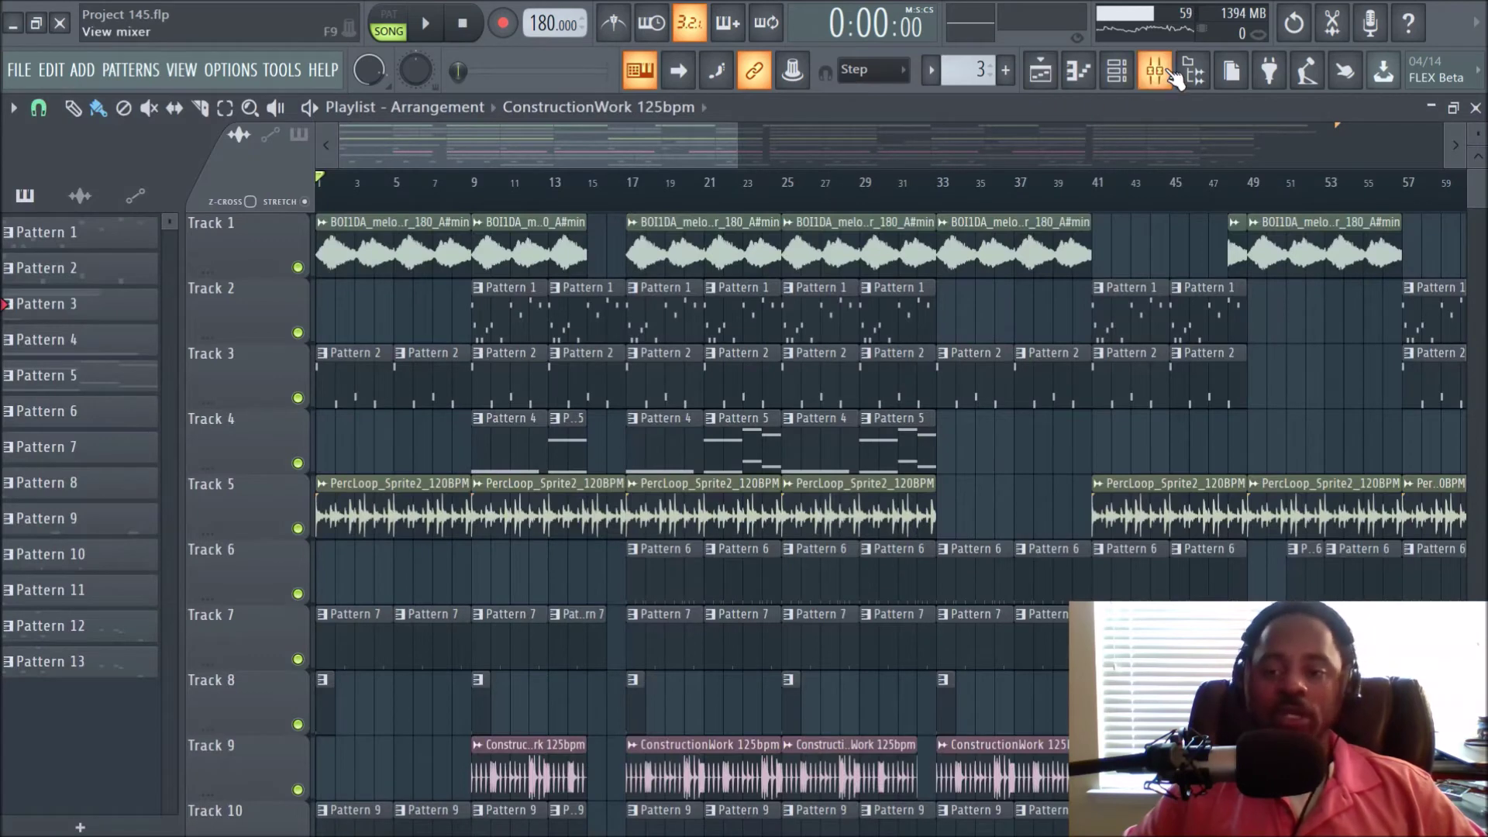
{"action": "left_click", "coordinate": [1155, 70]}
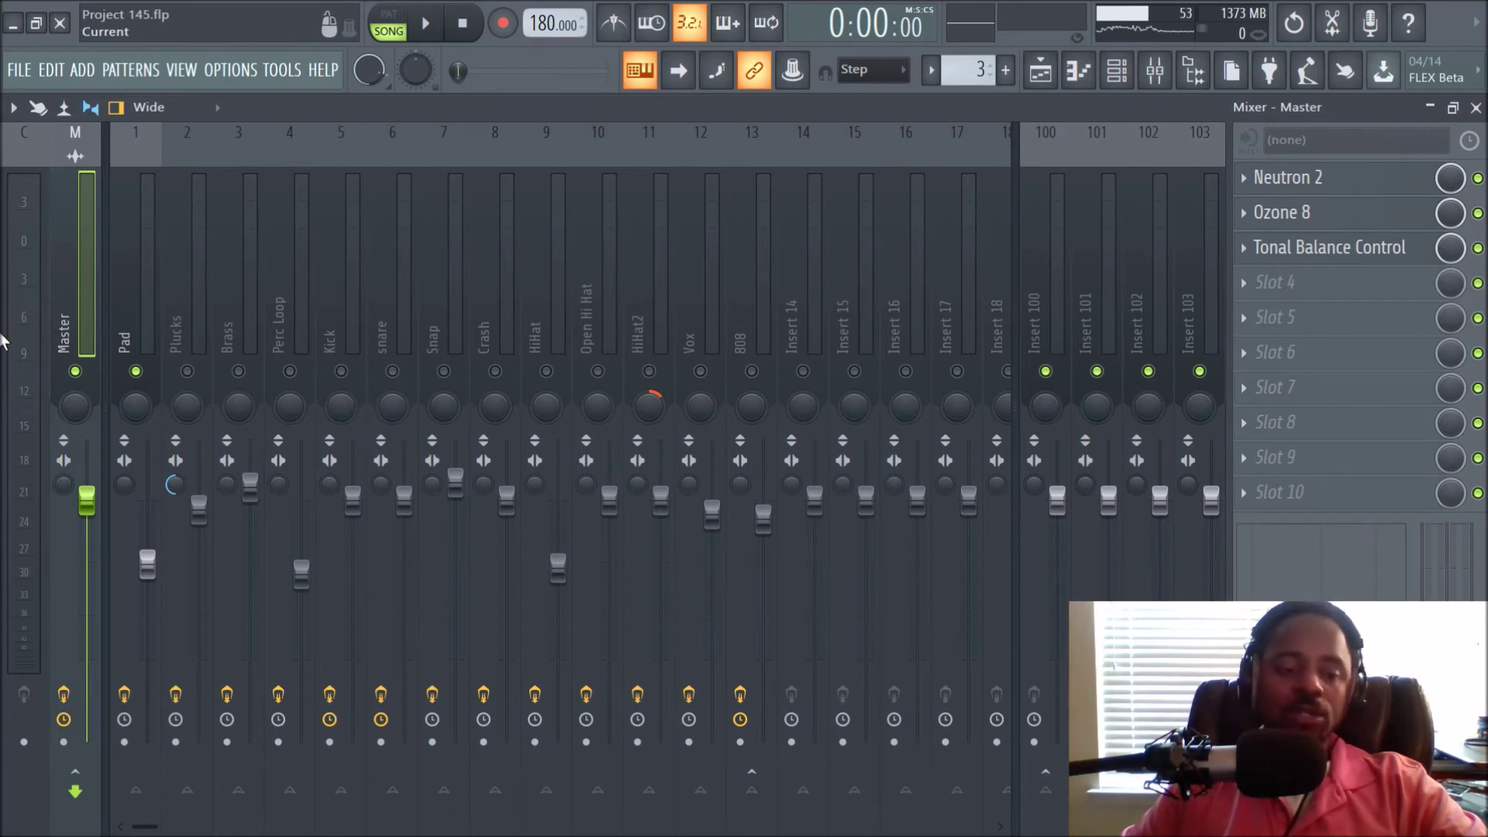
{"action": "left_click", "coordinate": [133, 277]}
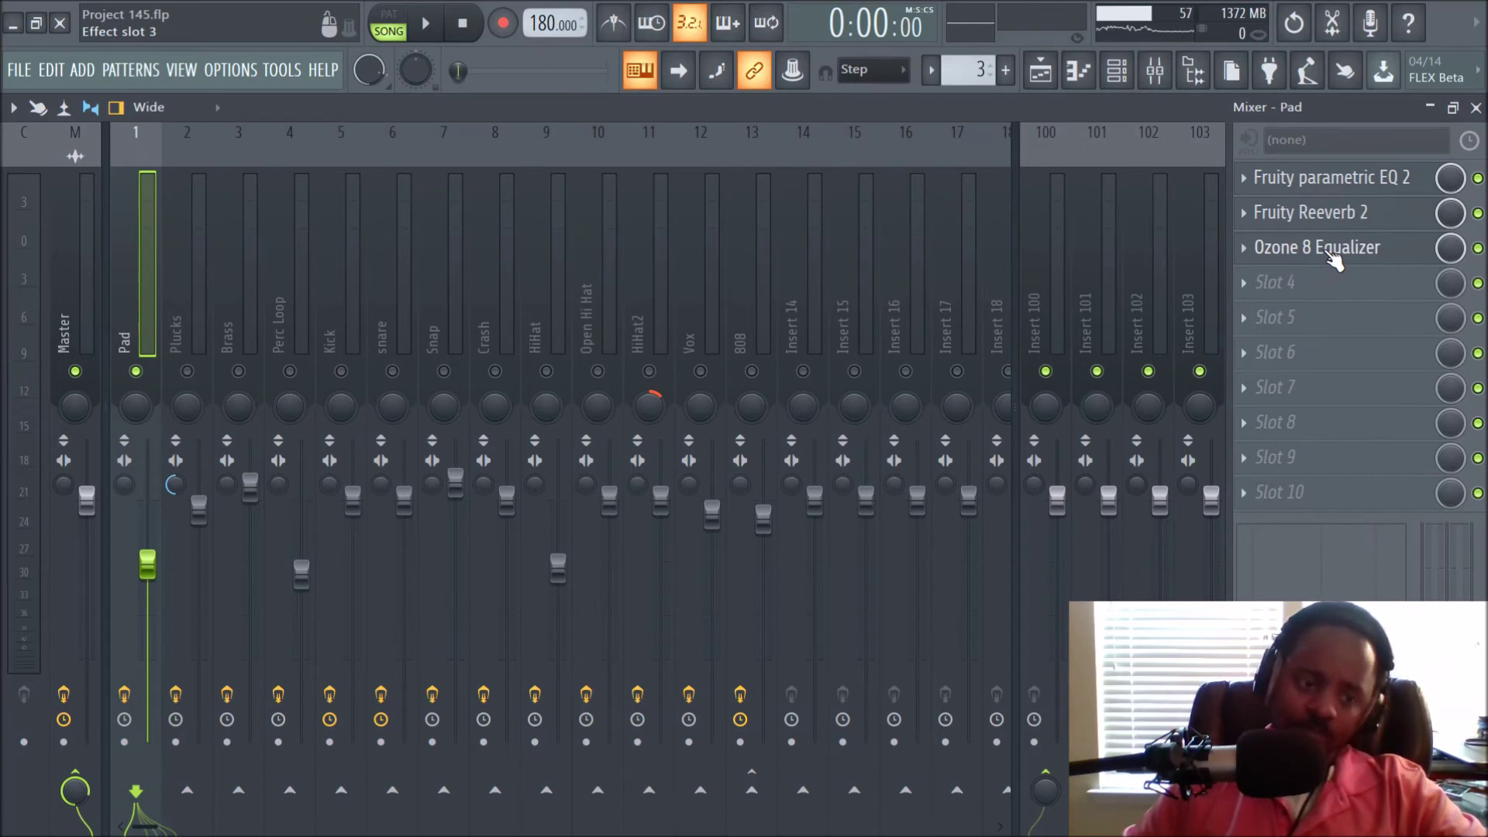
{"action": "key", "text": "space"}
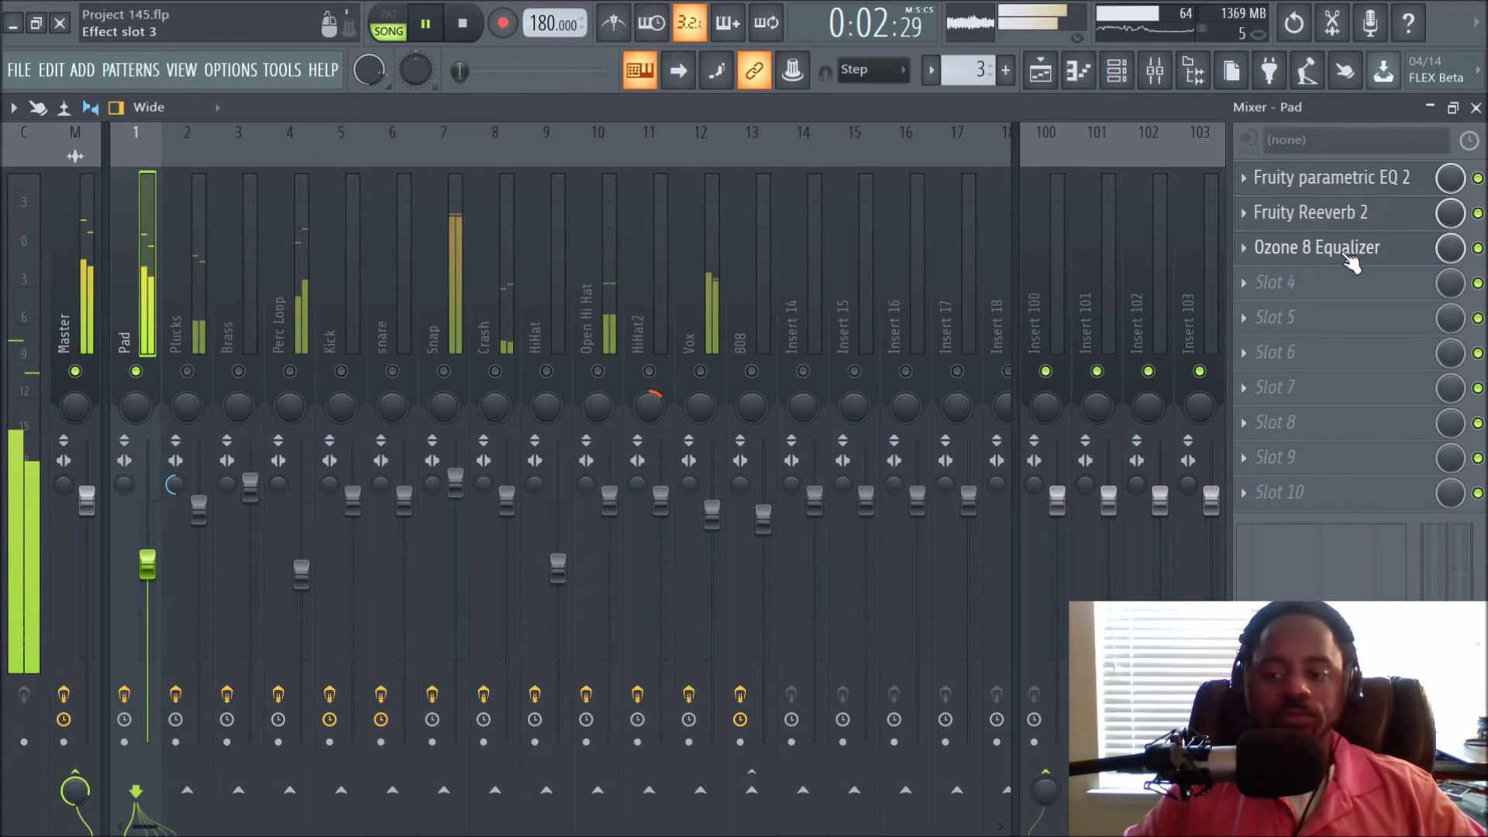
{"action": "left_click_drag", "start_coordinate": [612, 356], "coordinate": [634, 246]}
{"action": "key", "text": "space"}
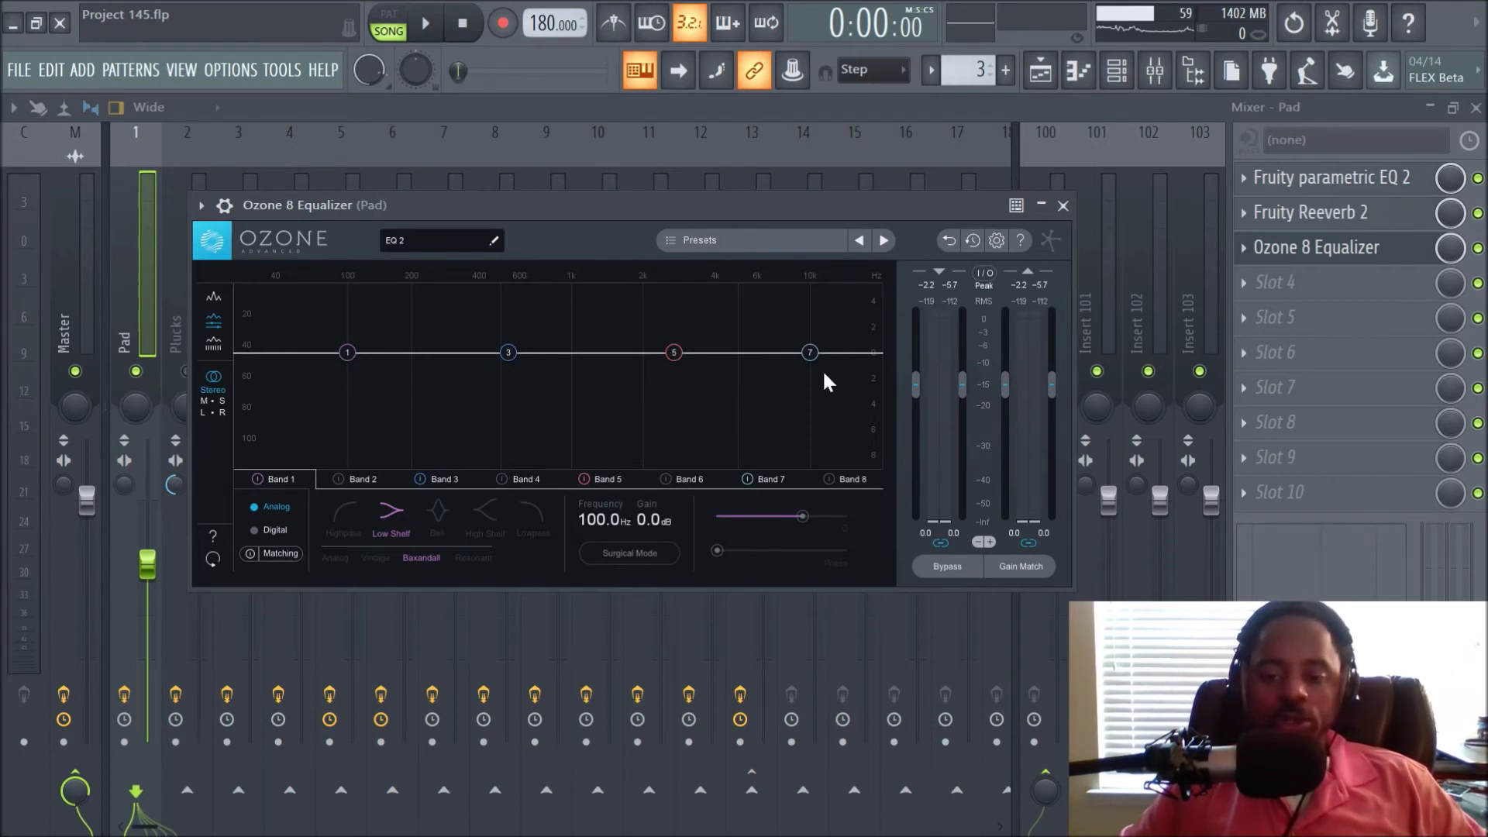
Step: Compare the left and right input levels of the Pad in the Ozone 8 Equalizer during playback
{"action": "key", "text": "space"}
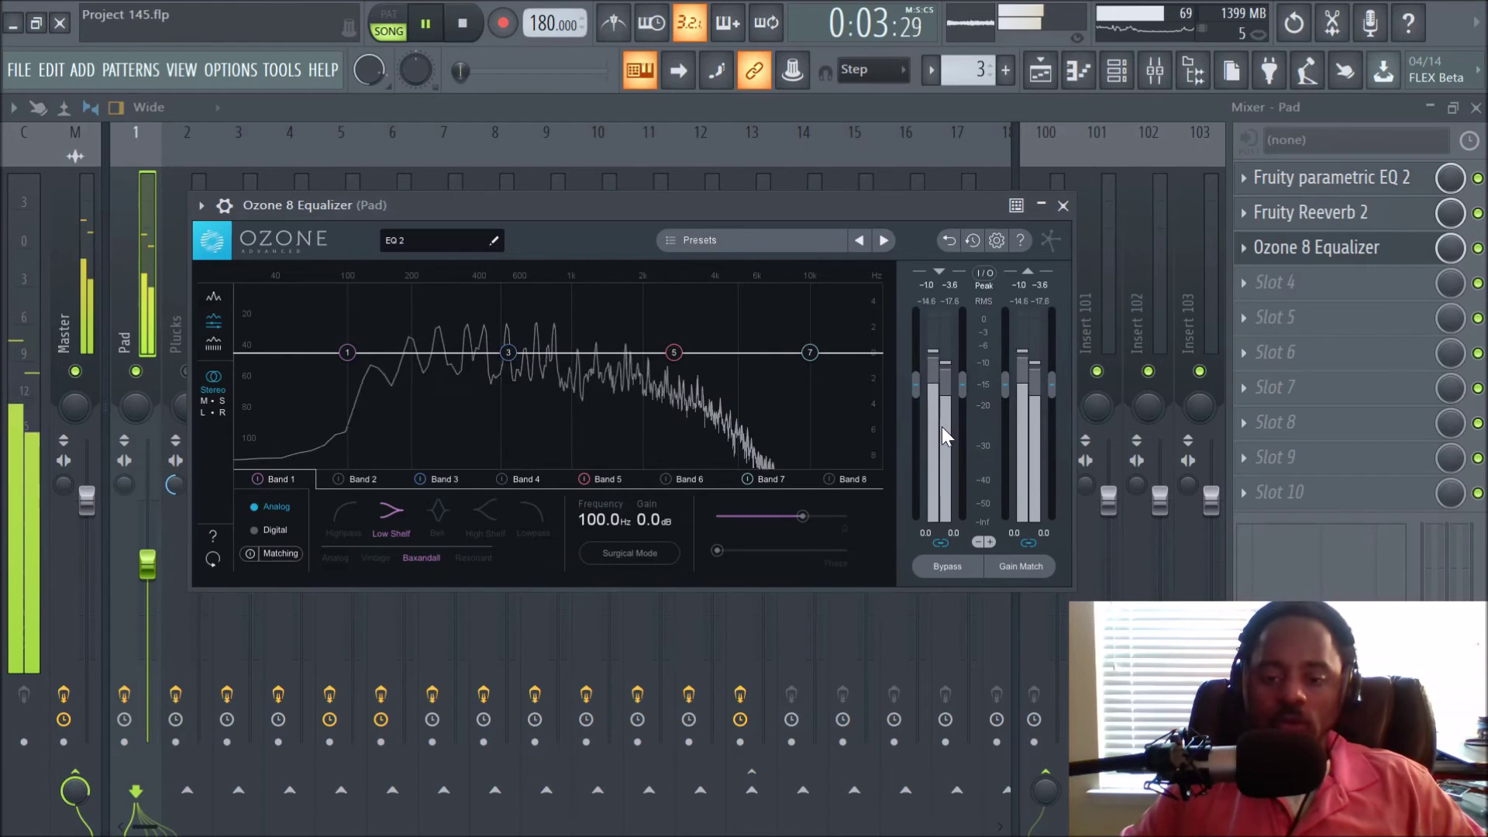
{"action": "key", "text": "space"}
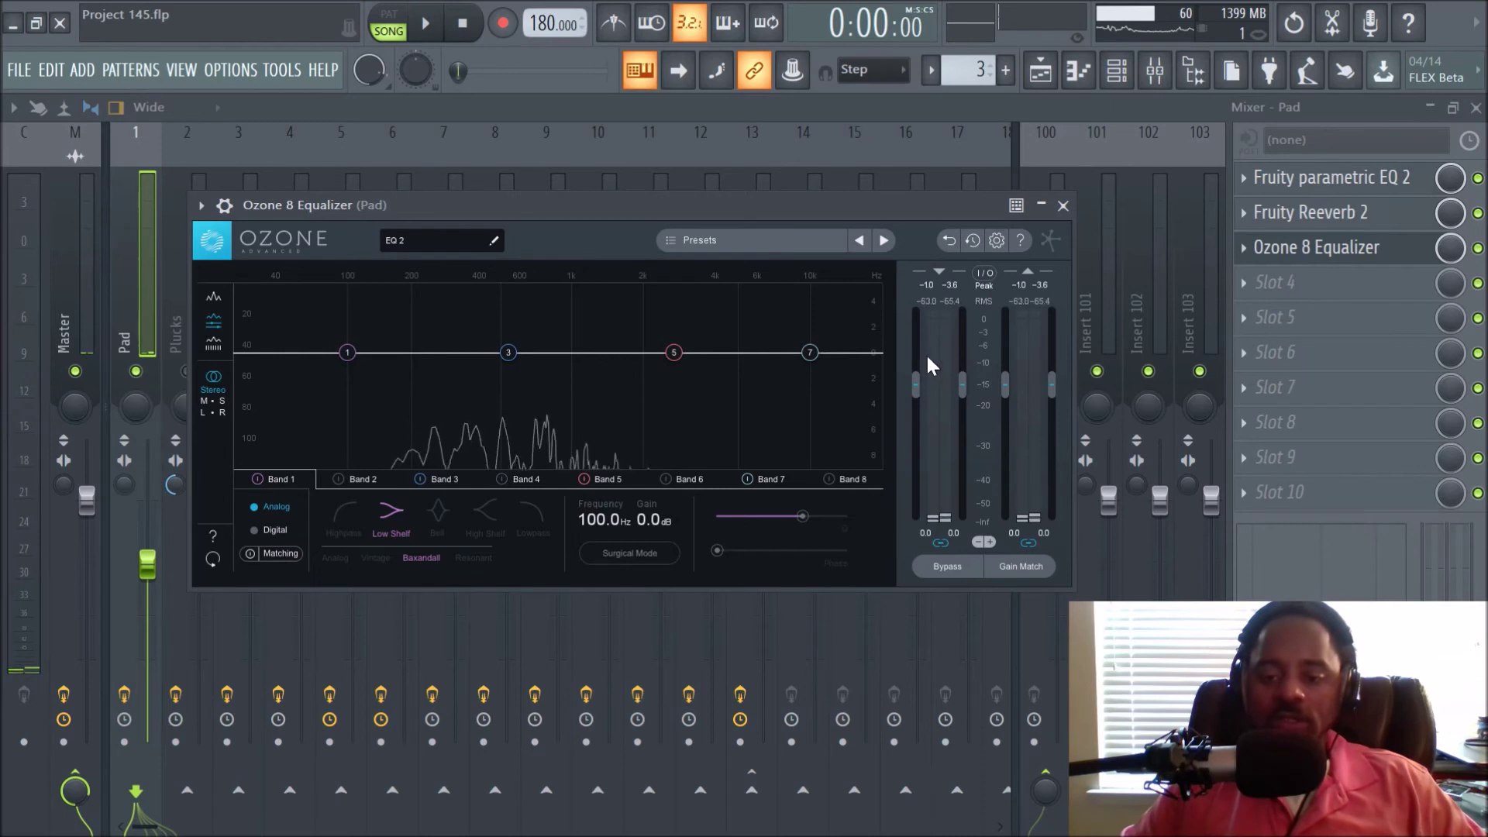
{"action": "key", "text": "space"}
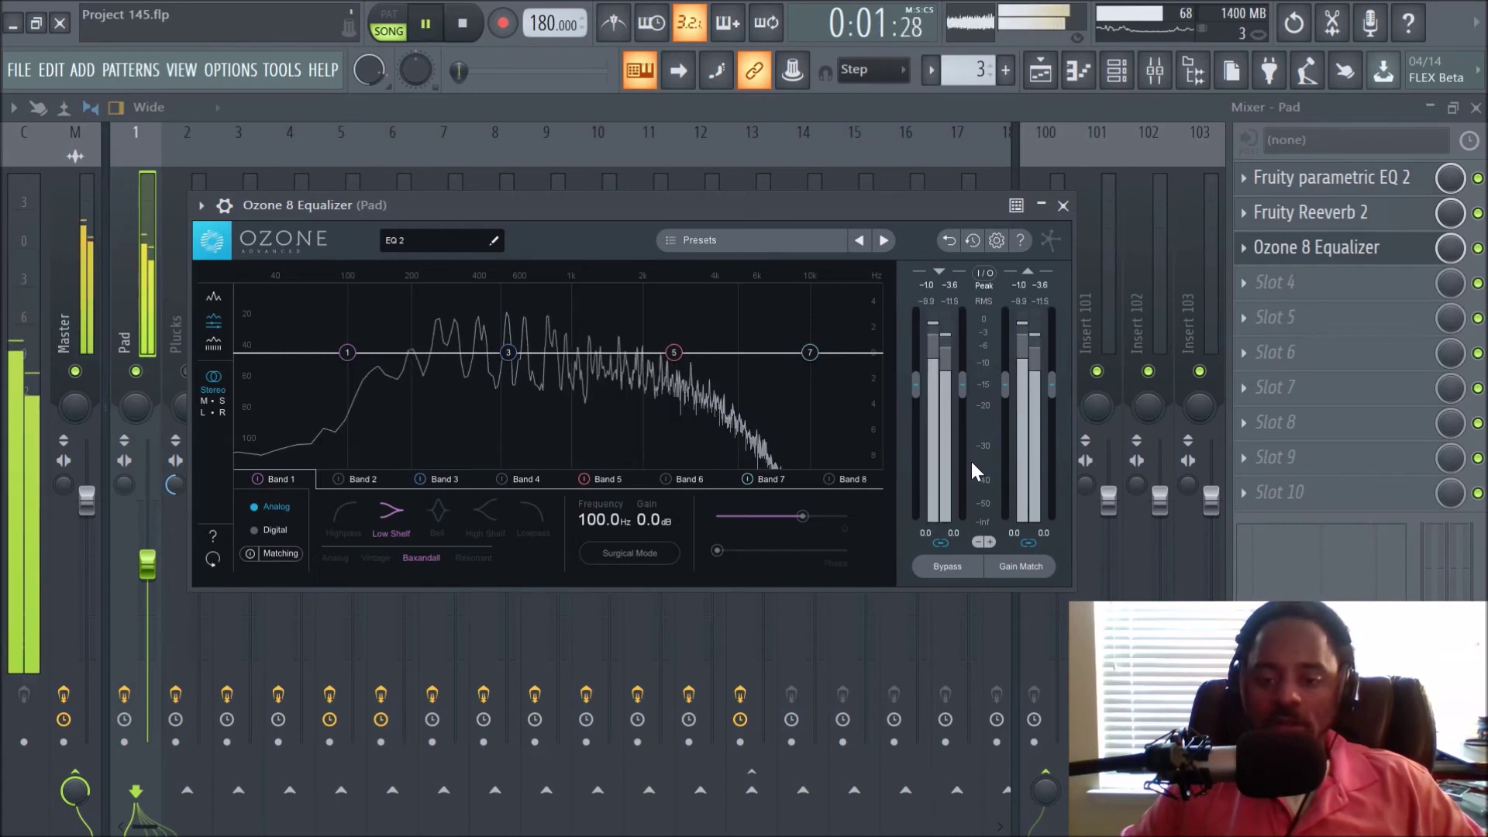
{"action": "key", "text": "space"}
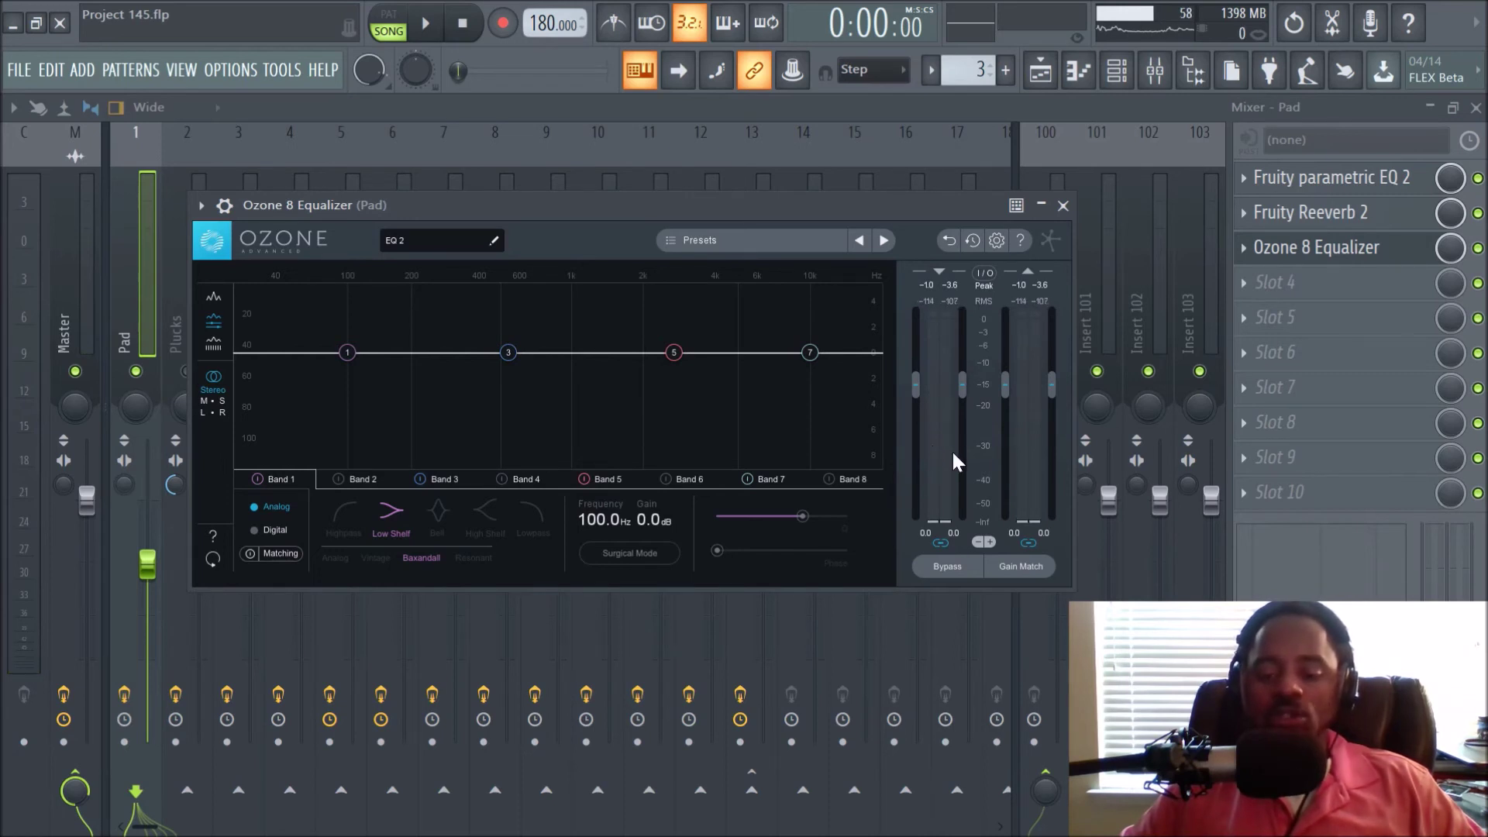
Step: Unlink the equalizer's input channels, raise the right input gain to +2.6 during playback, clear the input clip indicator, and close the equalizer
{"action": "left_click", "coordinate": [940, 544]}
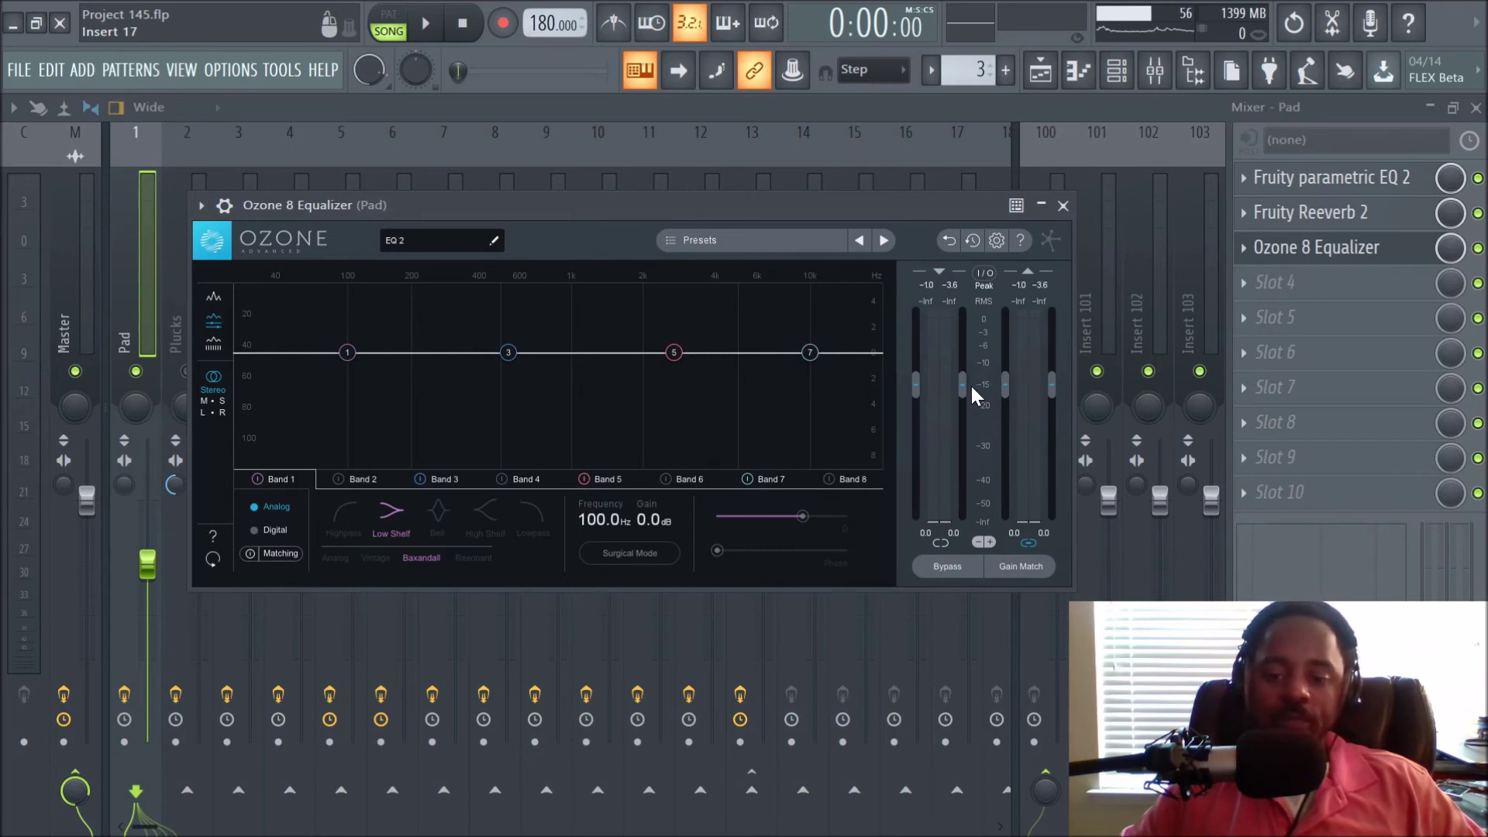
{"action": "key", "text": "space"}
{"action": "left_click_drag", "start_coordinate": [961, 383], "coordinate": [961, 360]}
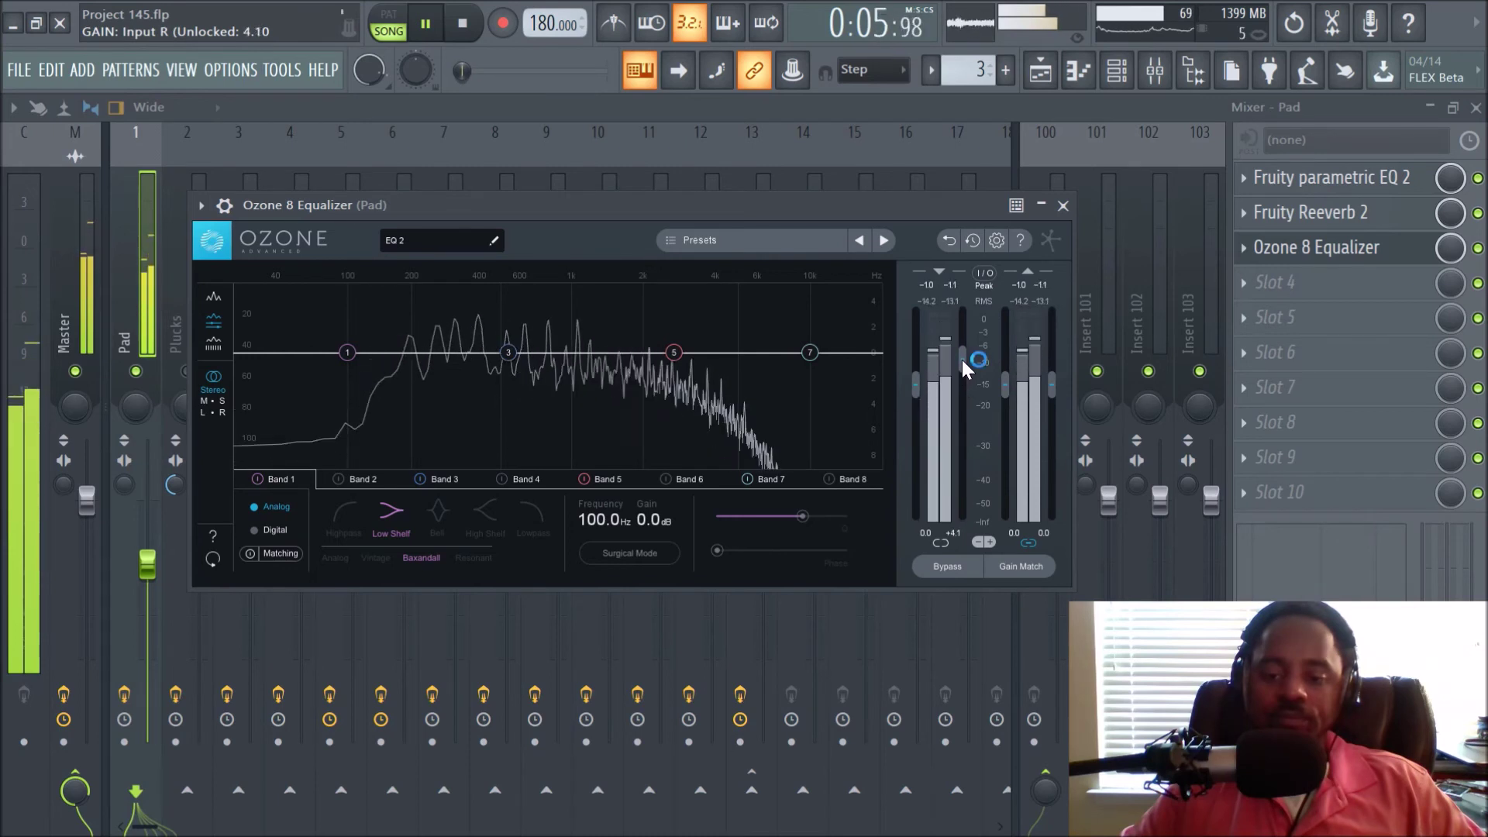
{"action": "left_click_drag", "start_coordinate": [962, 360], "coordinate": [961, 375]}
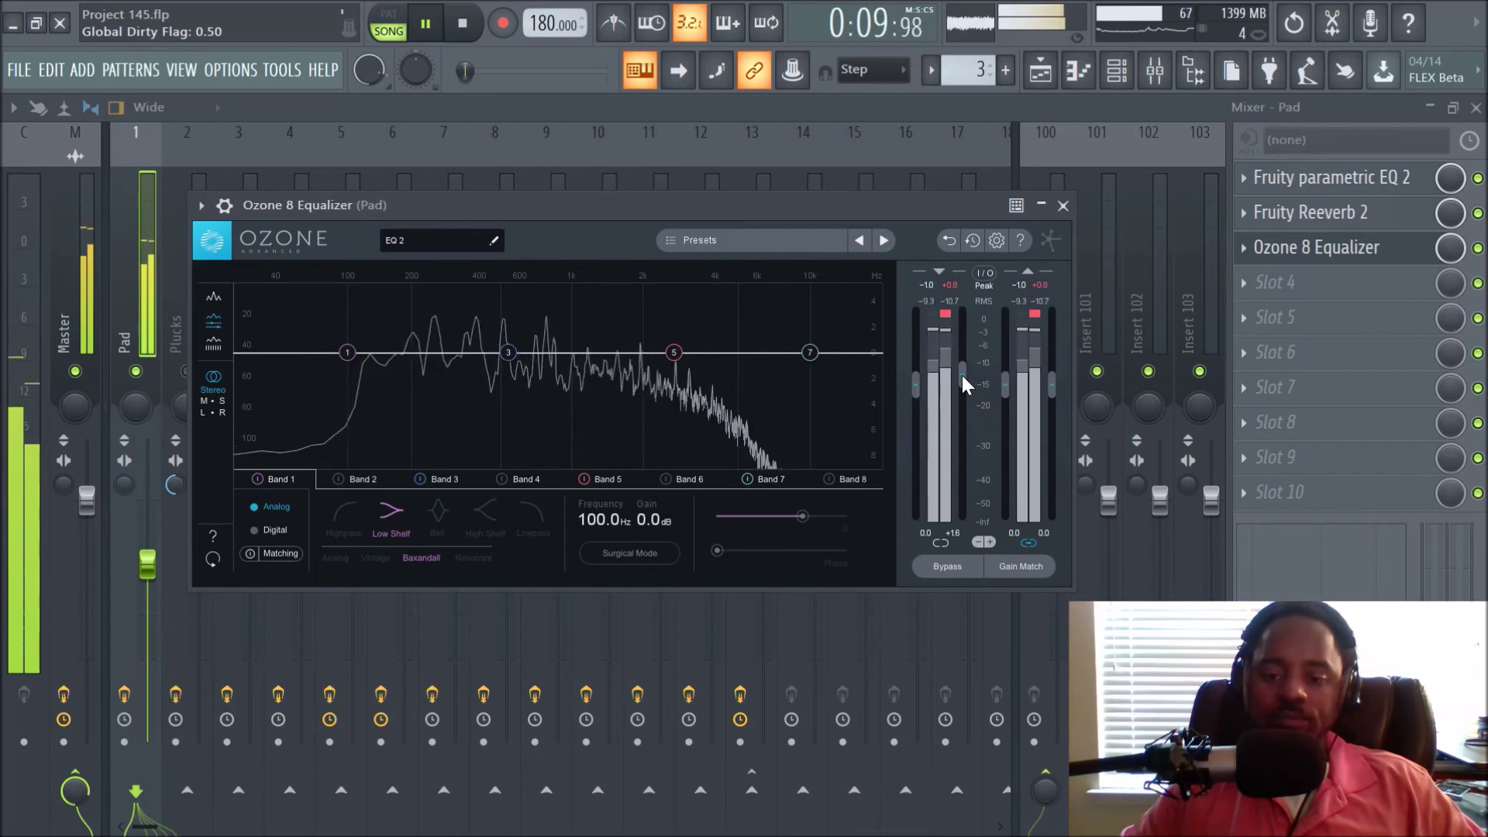
{"action": "left_click_drag", "start_coordinate": [961, 375], "coordinate": [961, 369]}
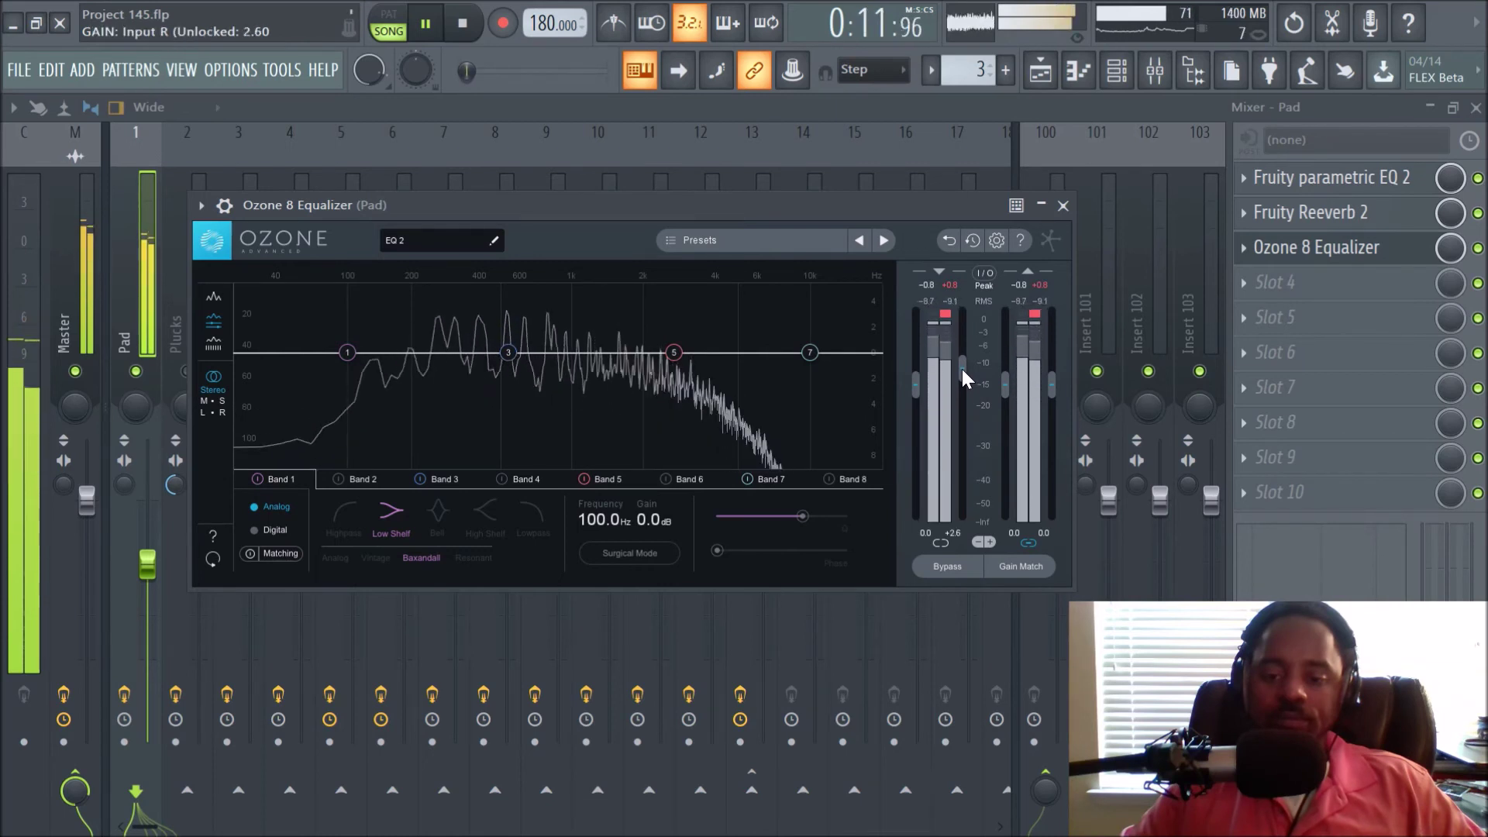
{"action": "left_click", "coordinate": [949, 312]}
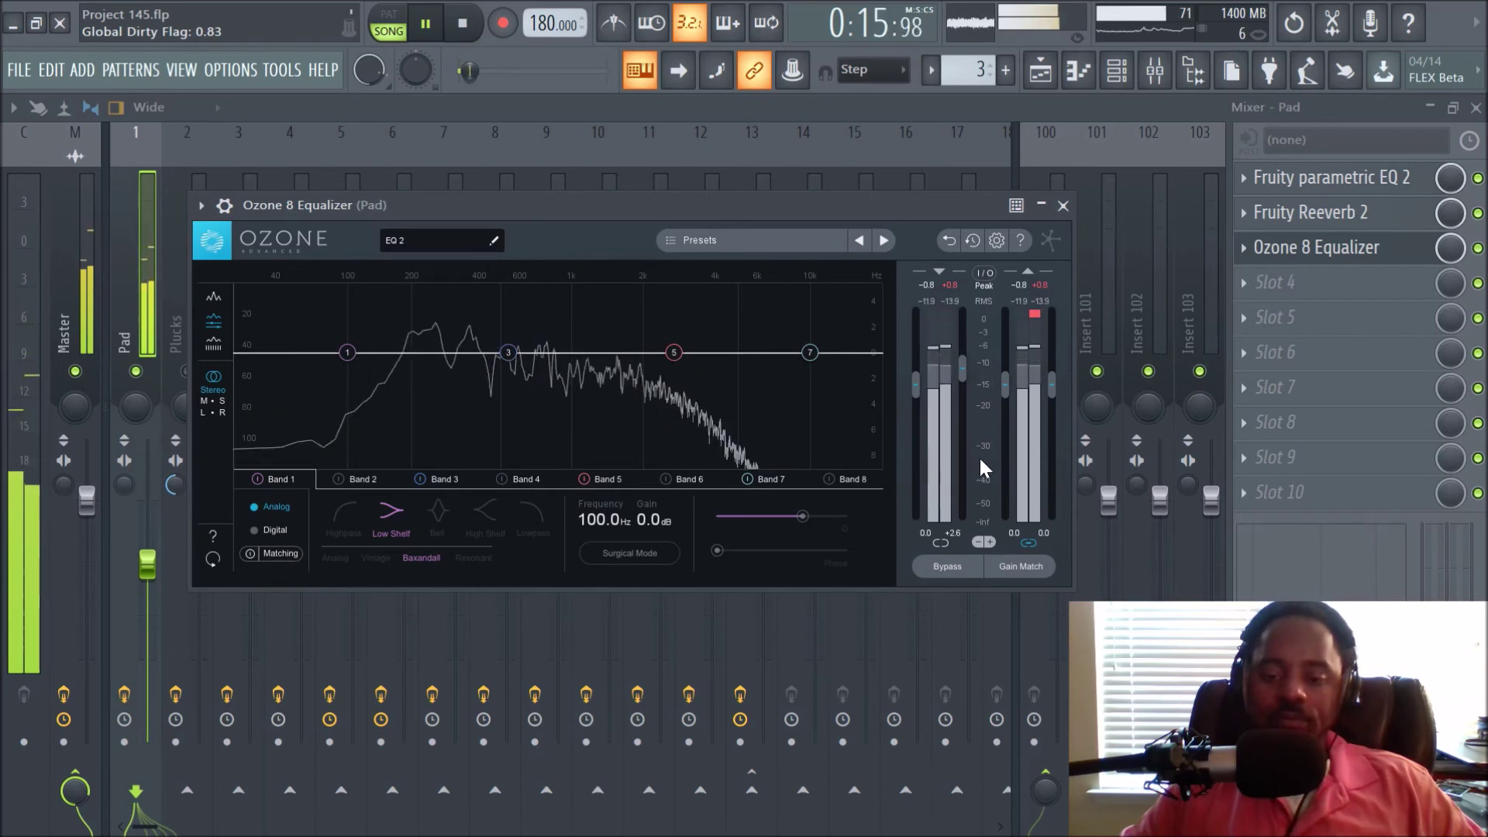
{"action": "key", "text": "space"}
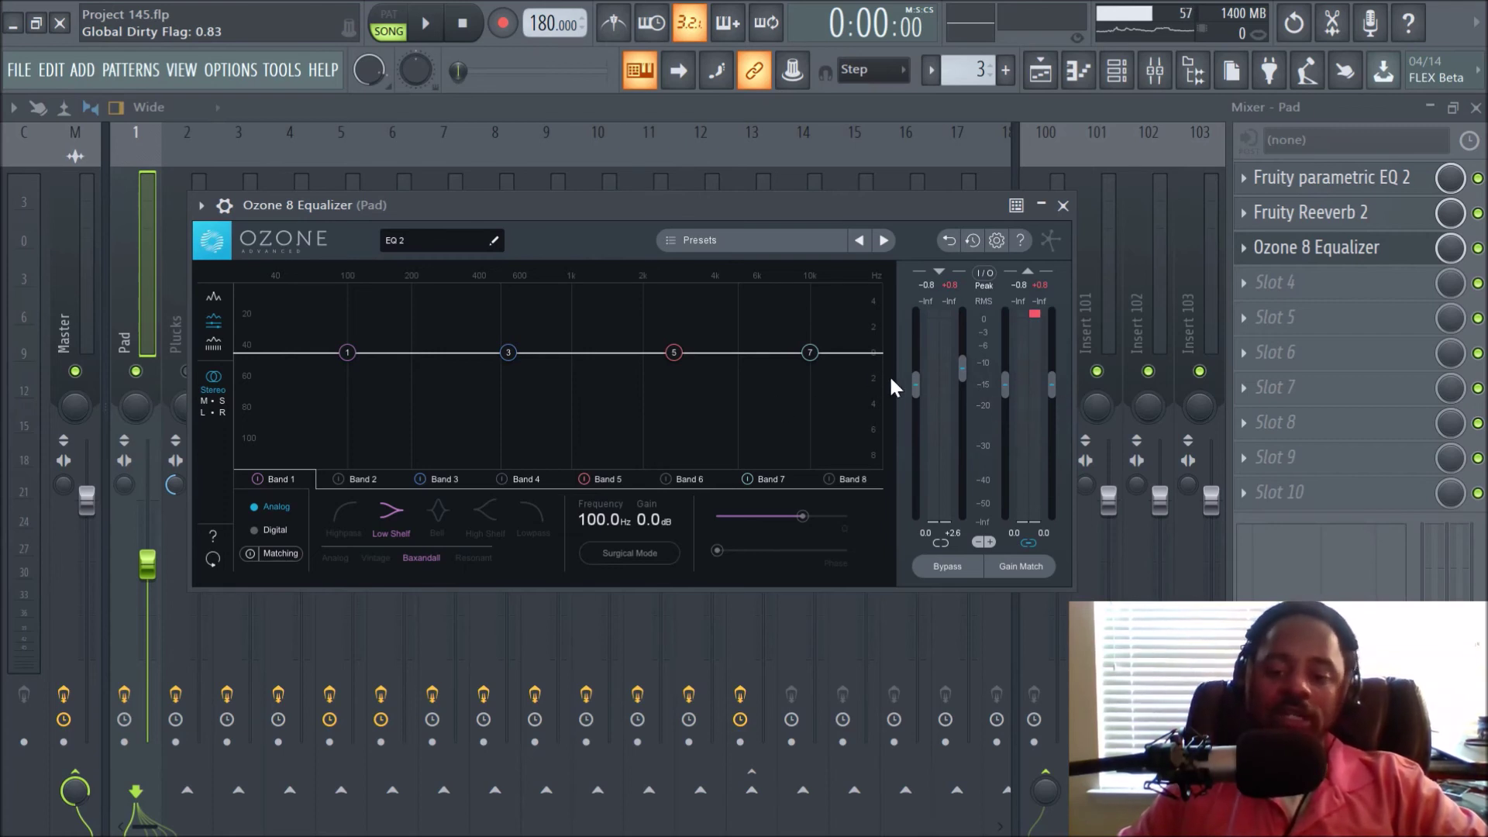
{"action": "left_click_drag", "start_coordinate": [719, 211], "coordinate": [753, 366]}
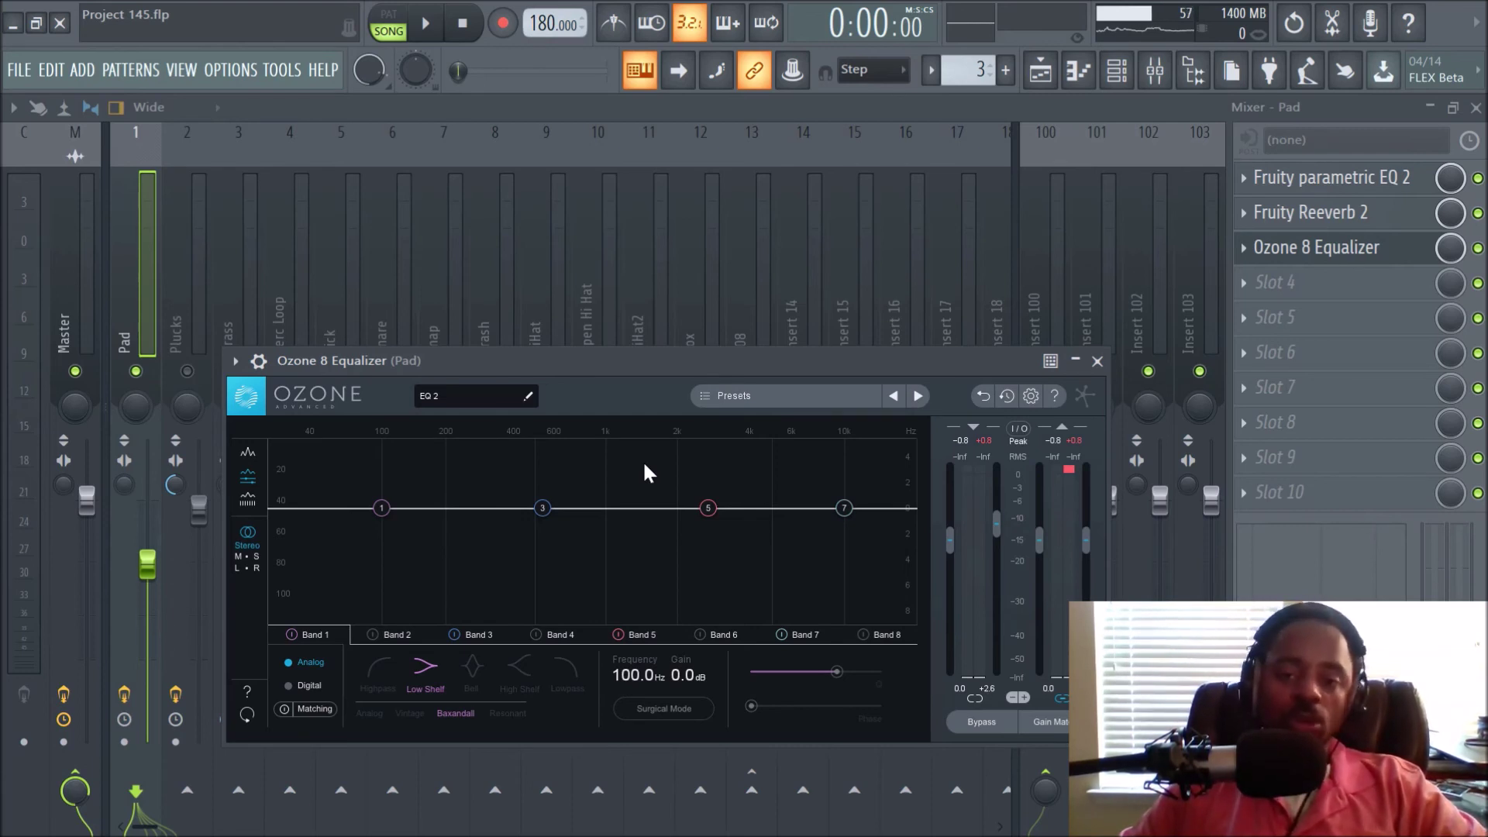
{"action": "left_click", "coordinate": [1045, 419]}
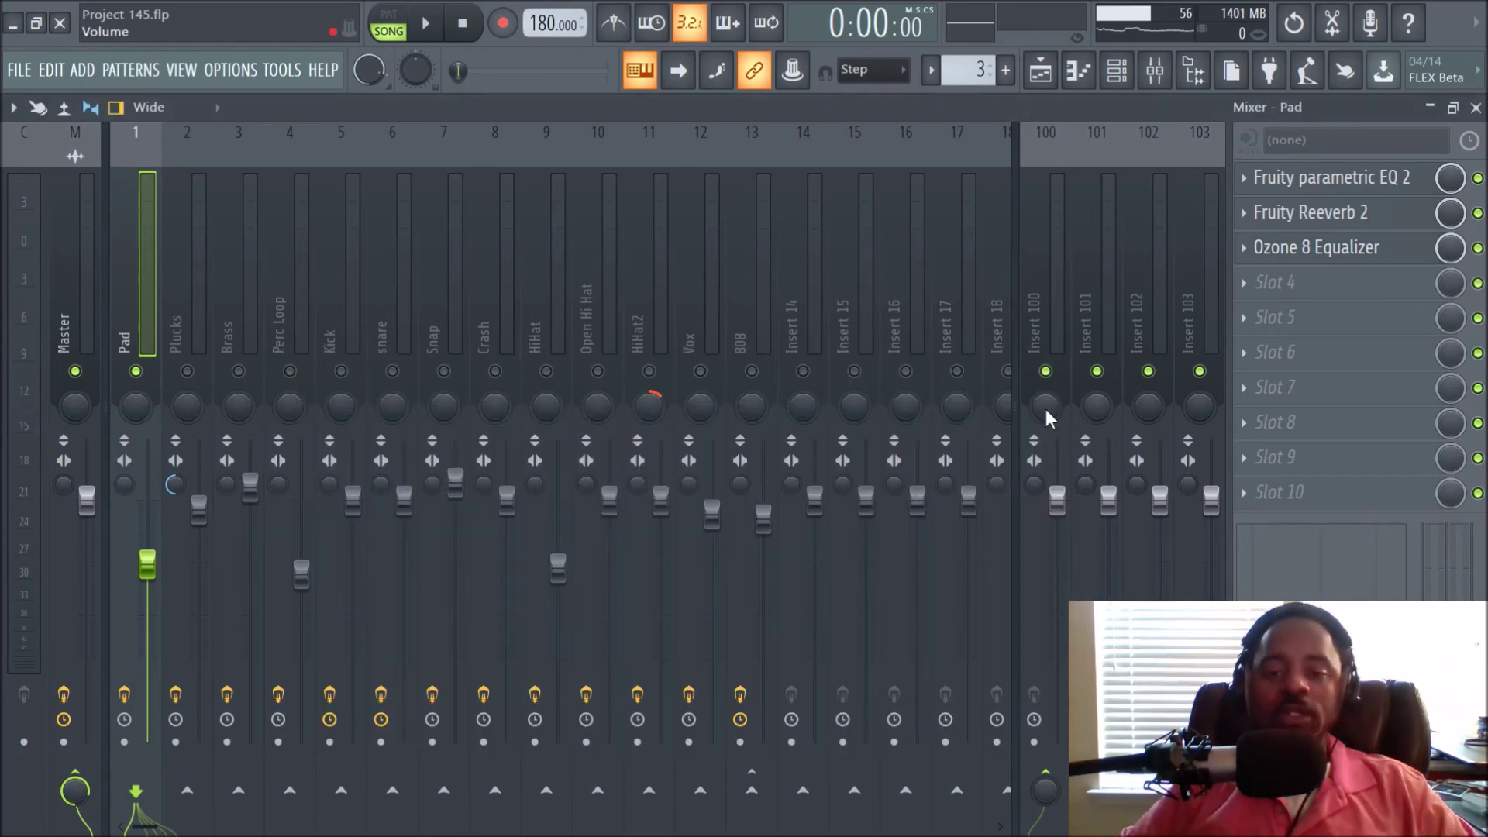
{"action": "left_click", "coordinate": [1047, 86]}
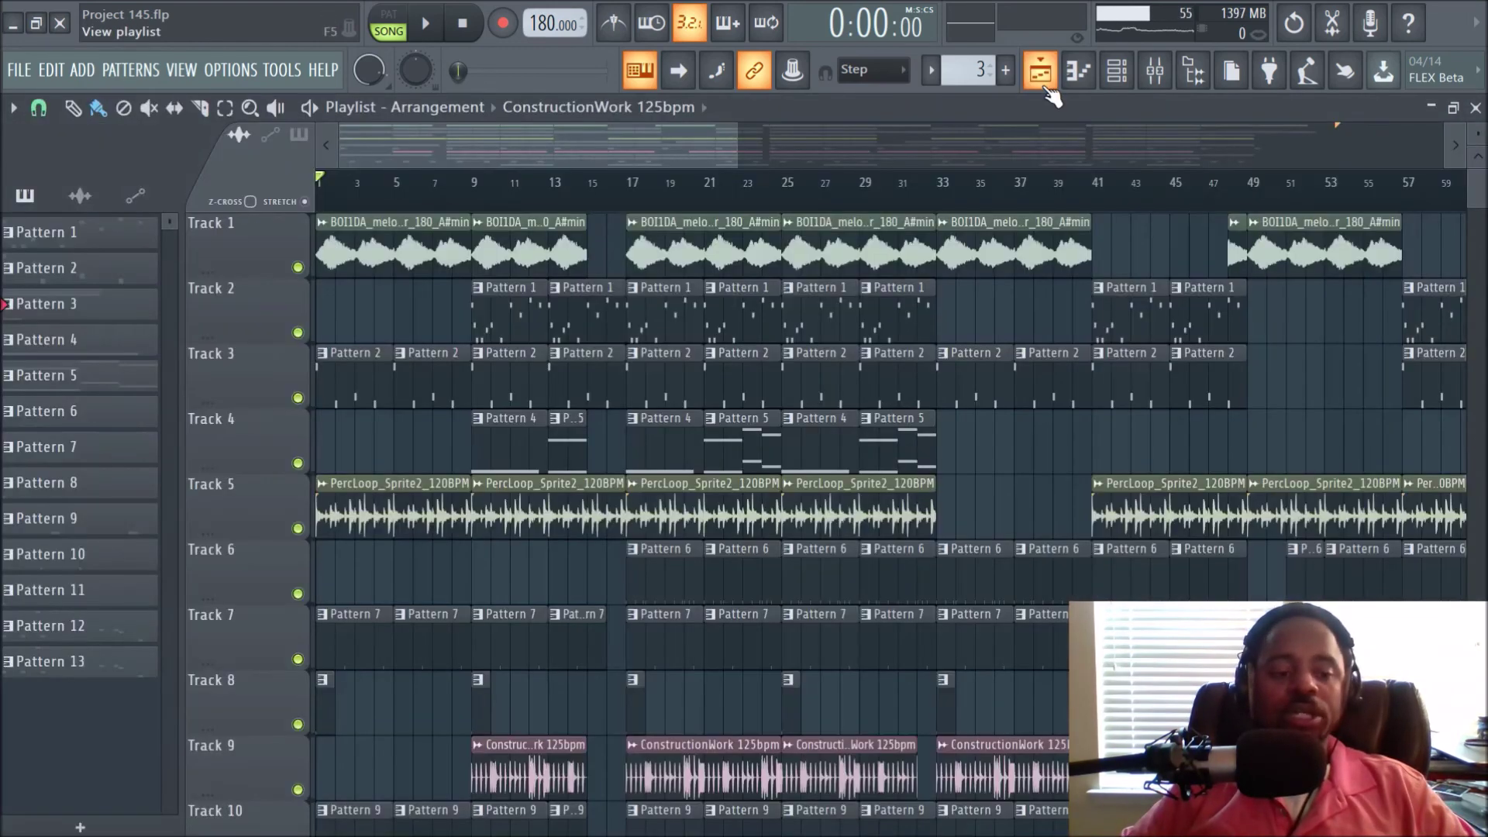
{"action": "left_click", "coordinate": [1046, 85]}
{"action": "left_click", "coordinate": [1117, 74]}
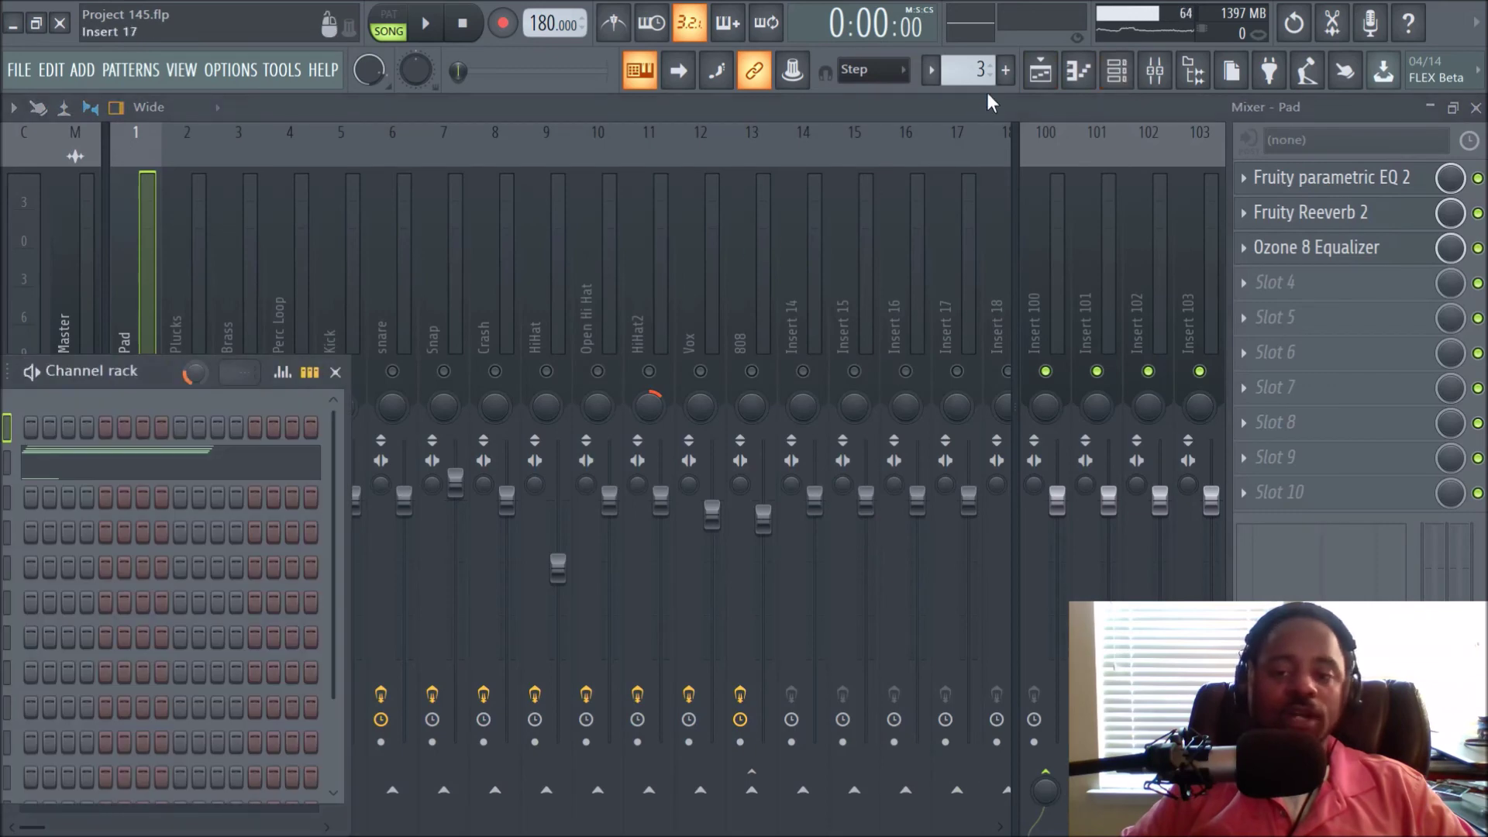
{"action": "left_click", "coordinate": [1079, 73]}
{"action": "left_click", "coordinate": [1118, 74]}
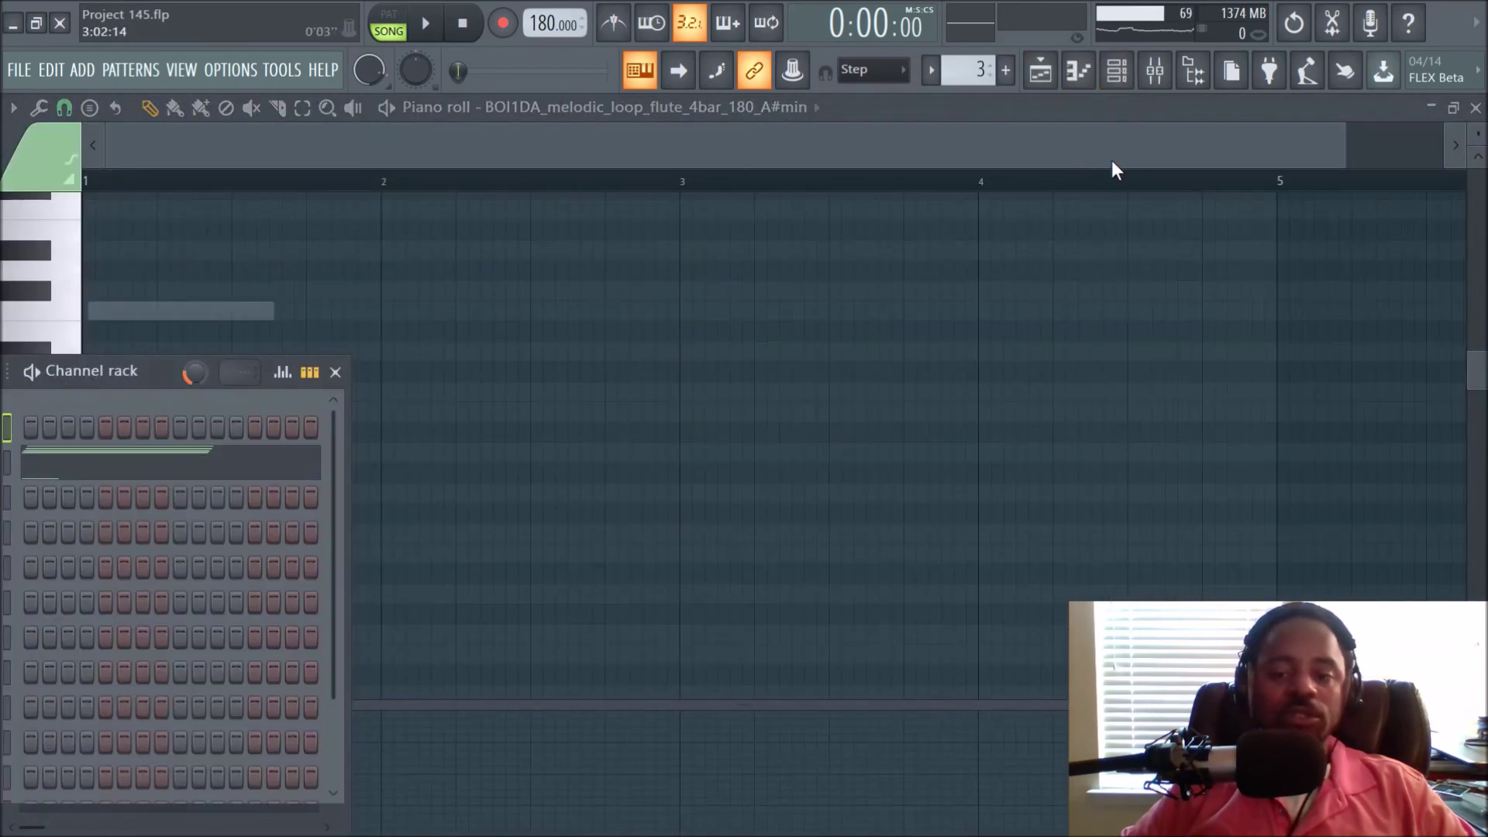
{"action": "left_click", "coordinate": [1156, 73]}
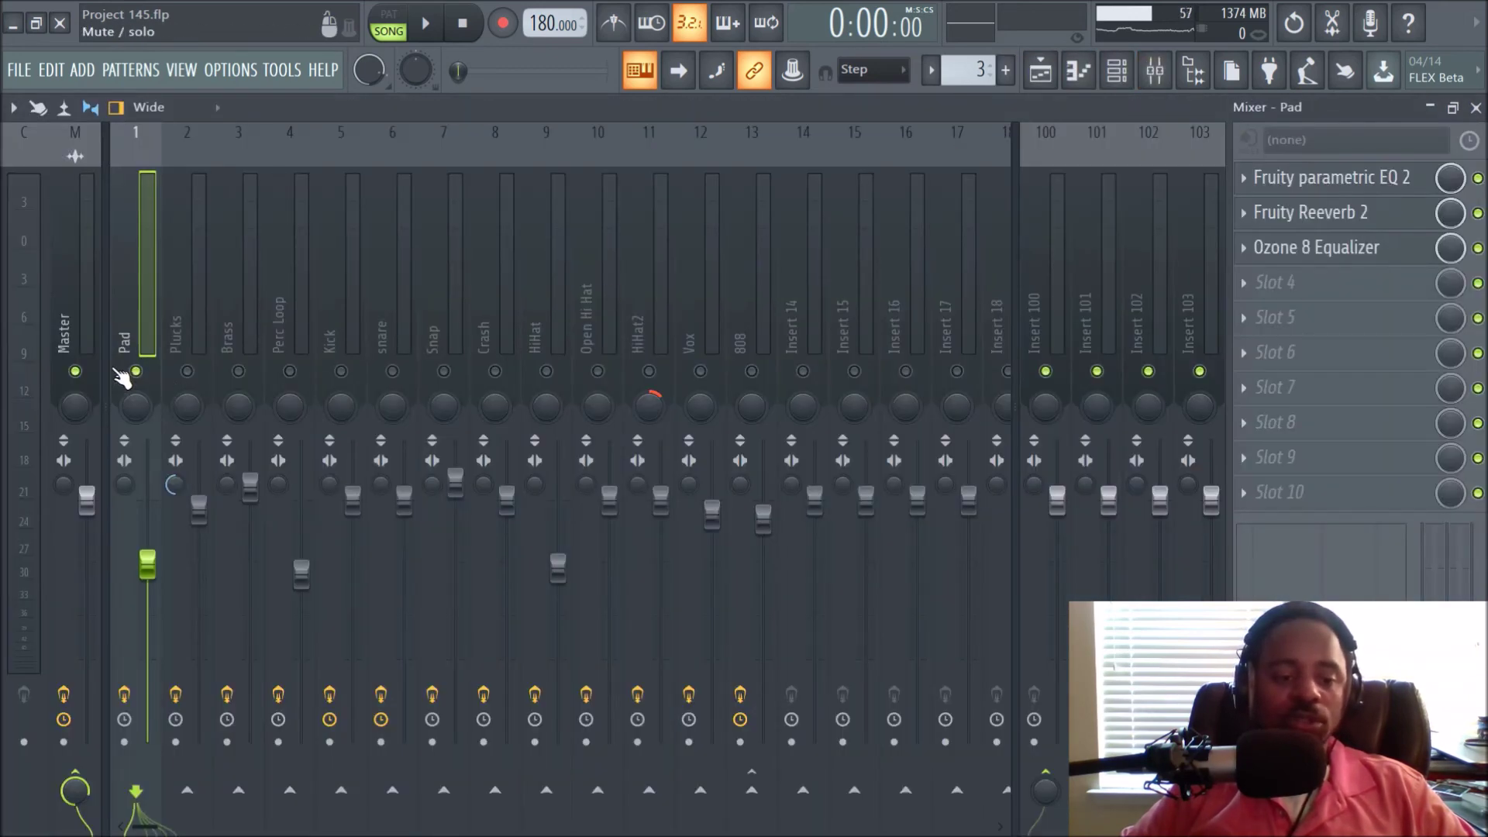
Step: Unsolo the Pad so every track sounds, and play the full arrangement from the start with the playlist in view
{"action": "right_click", "coordinate": [138, 373]}
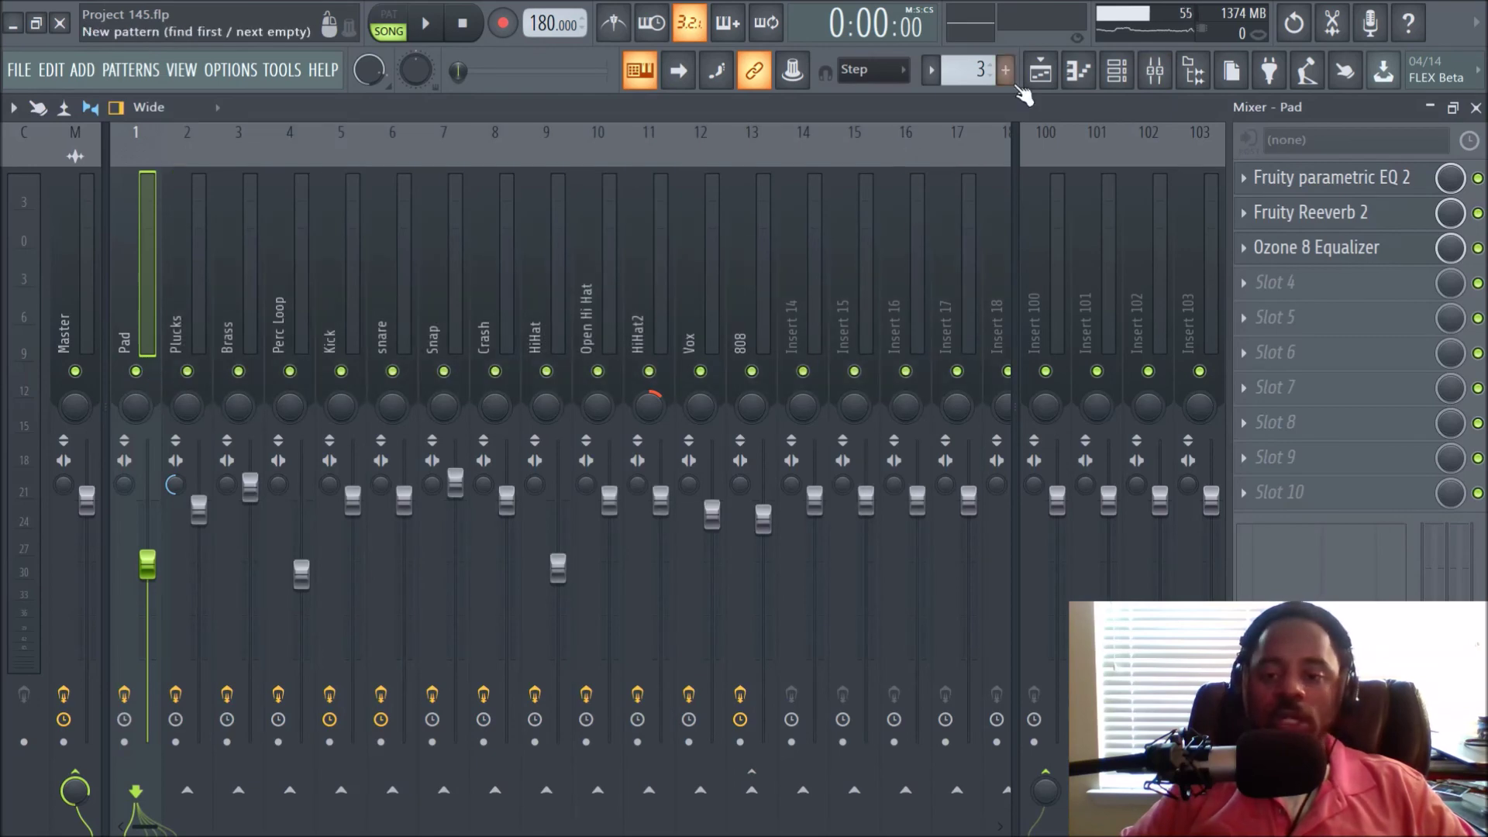
{"action": "key", "text": "space"}
{"action": "left_click", "coordinate": [1040, 72]}
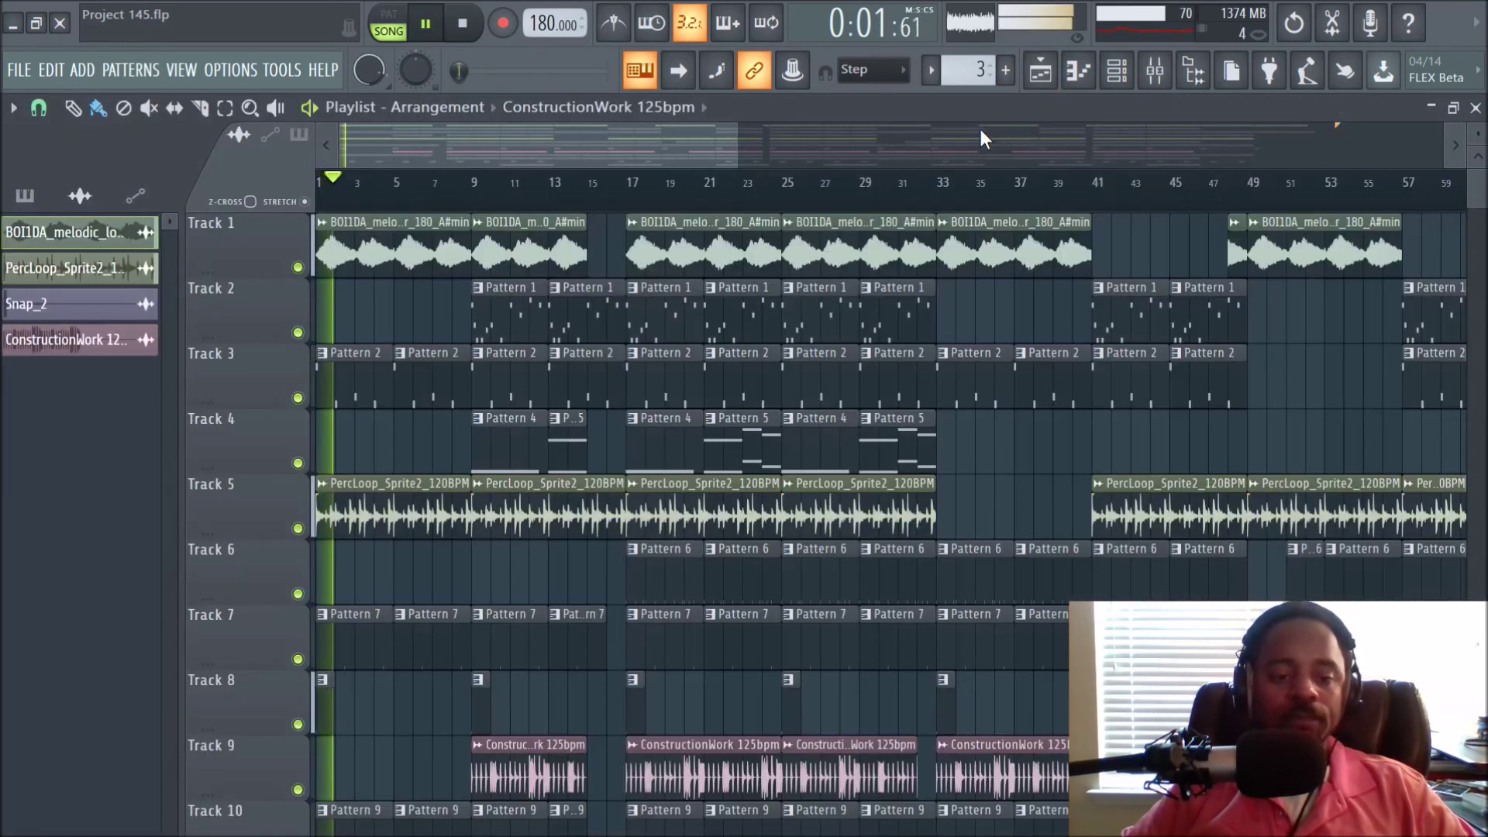
{"action": "left_click", "coordinate": [1155, 71]}
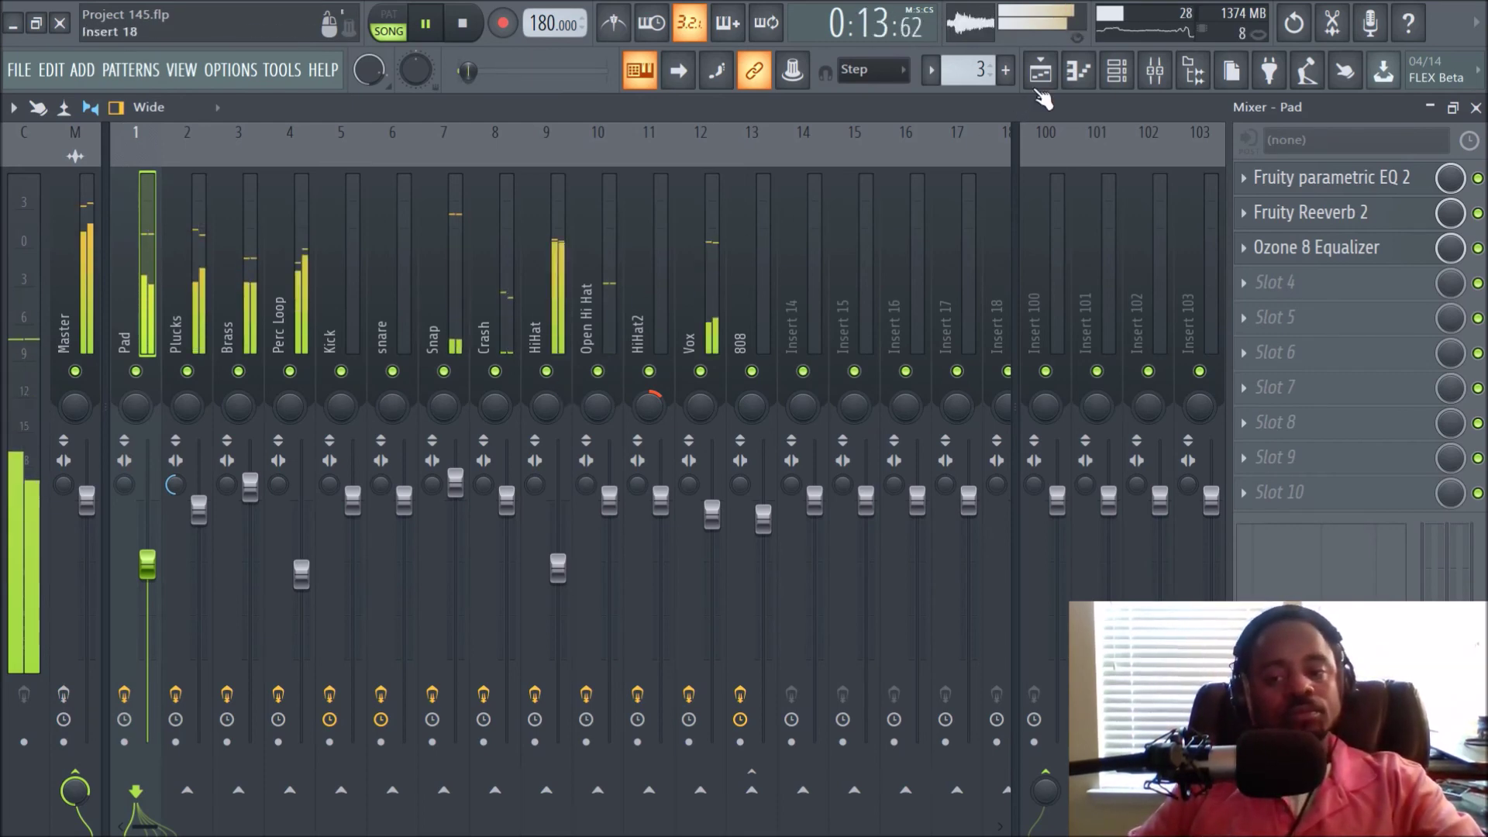
{"action": "left_click", "coordinate": [1040, 71]}
{"action": "scroll", "coordinate": [822, 221], "scroll_direction": "down", "scroll_amount": 2}
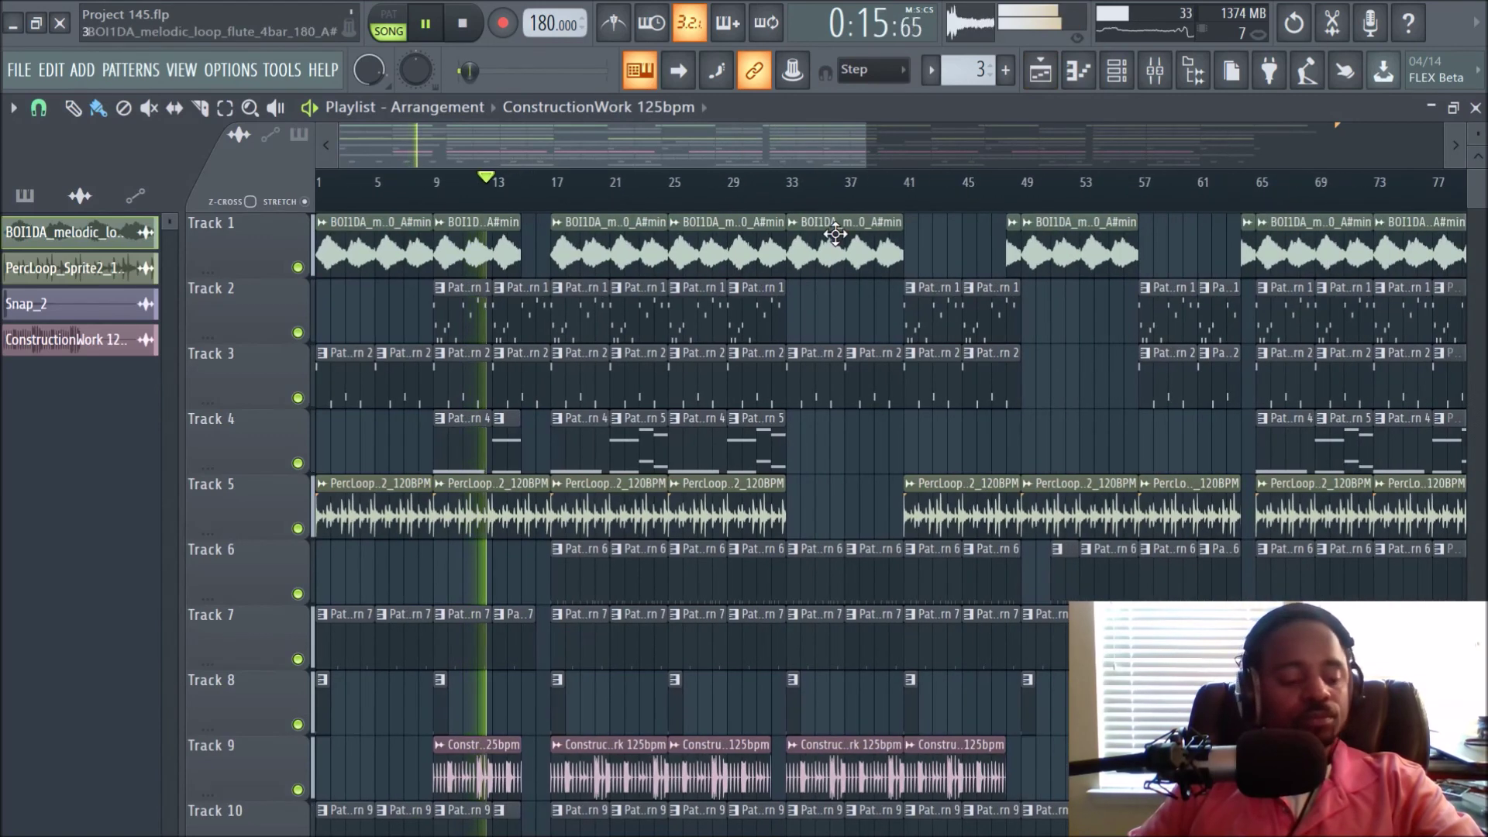
{"action": "scroll", "coordinate": [845, 248], "scroll_direction": "down", "scroll_amount": 3}
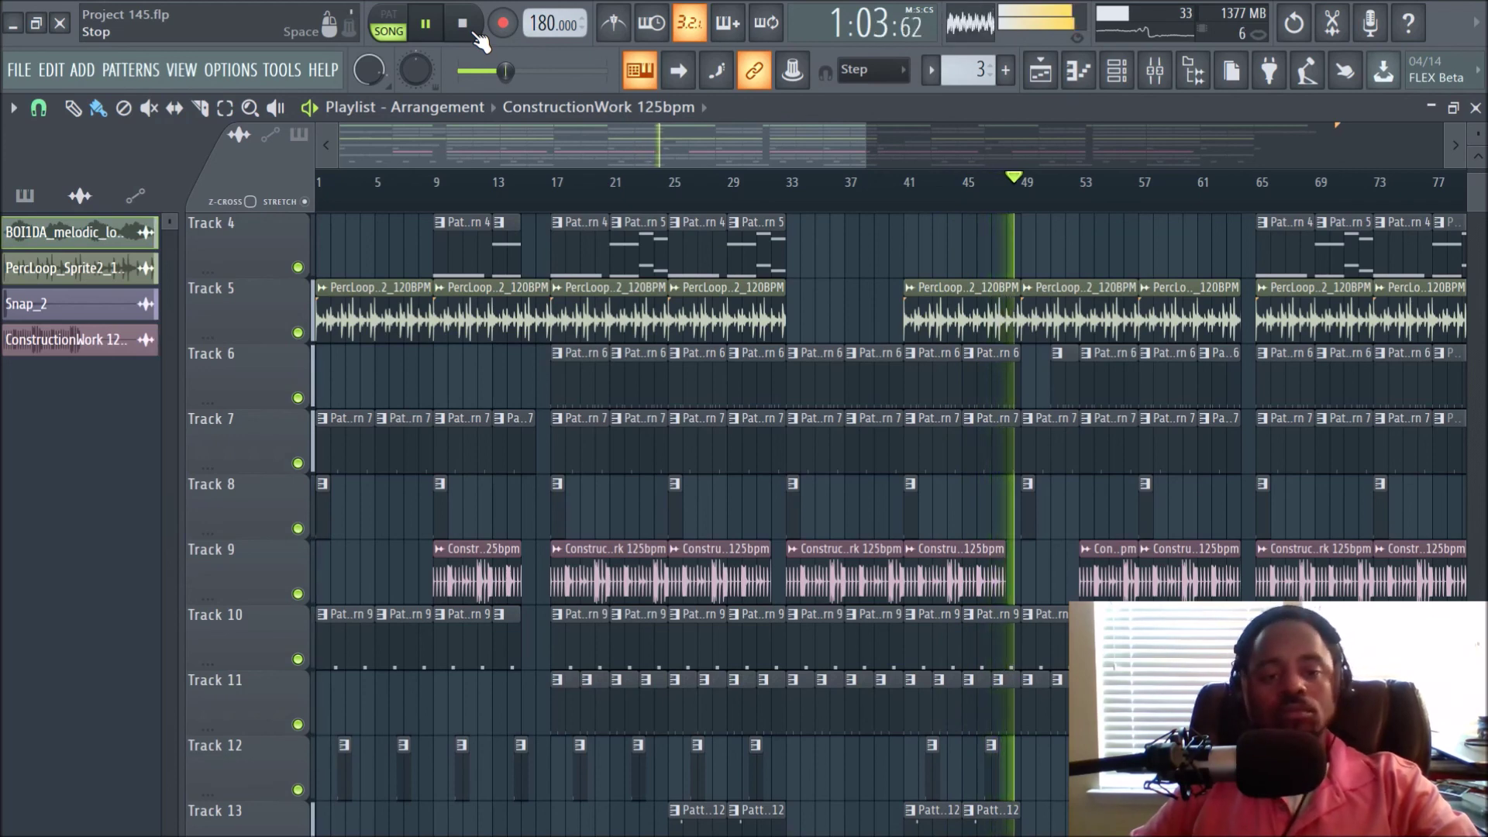
{"action": "left_click", "coordinate": [475, 32]}
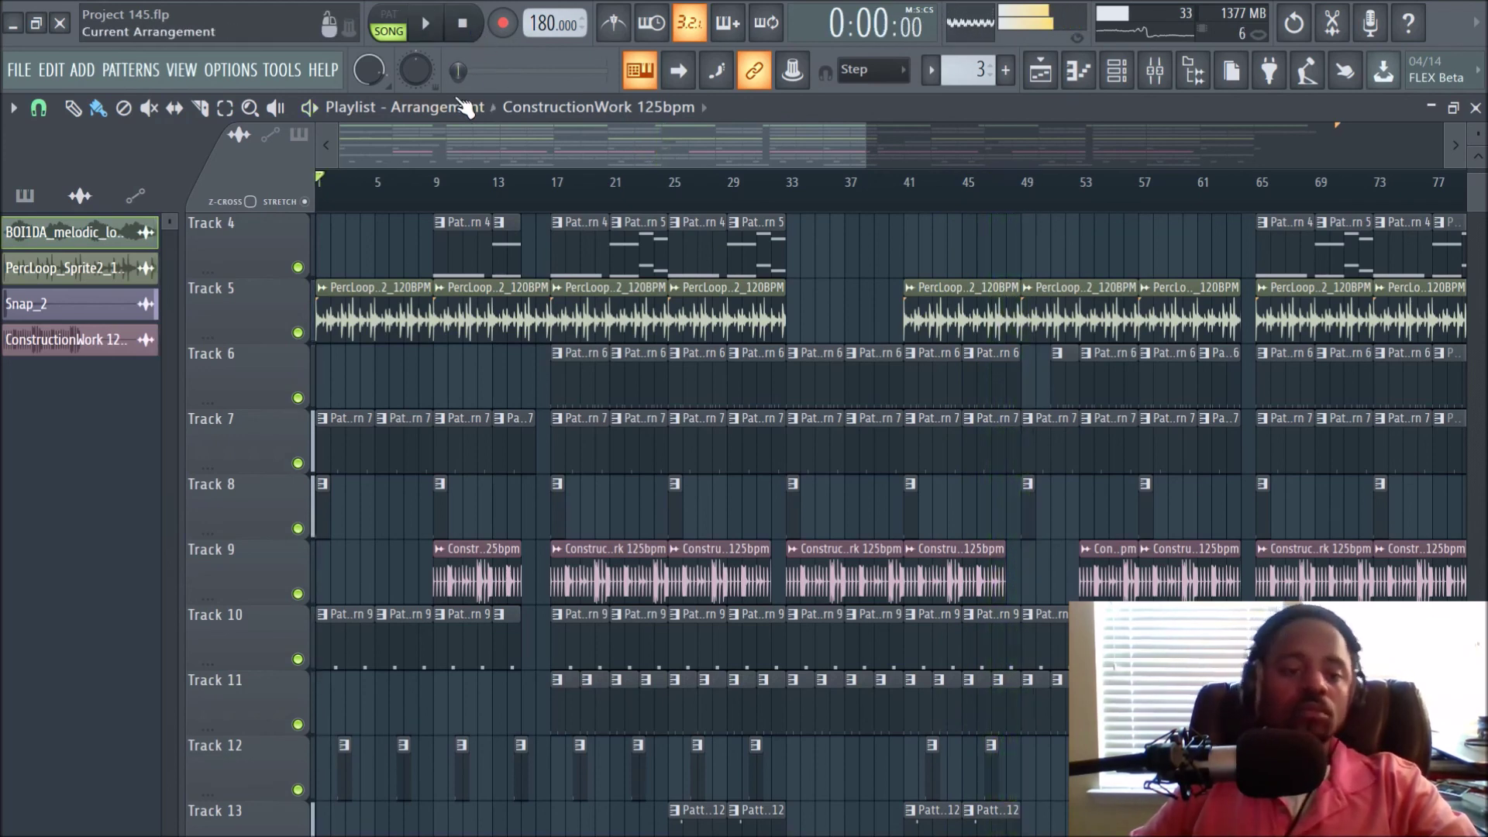